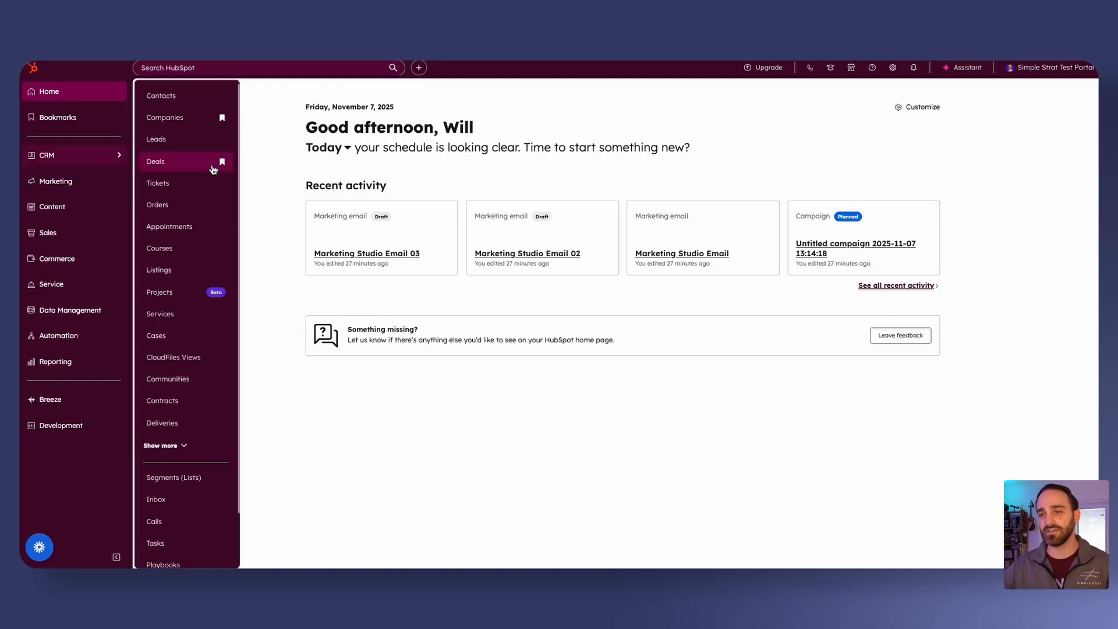
Step: Open Marketing Studio and look through its recent campaigns and recommended templates
mouse_move(55, 189)
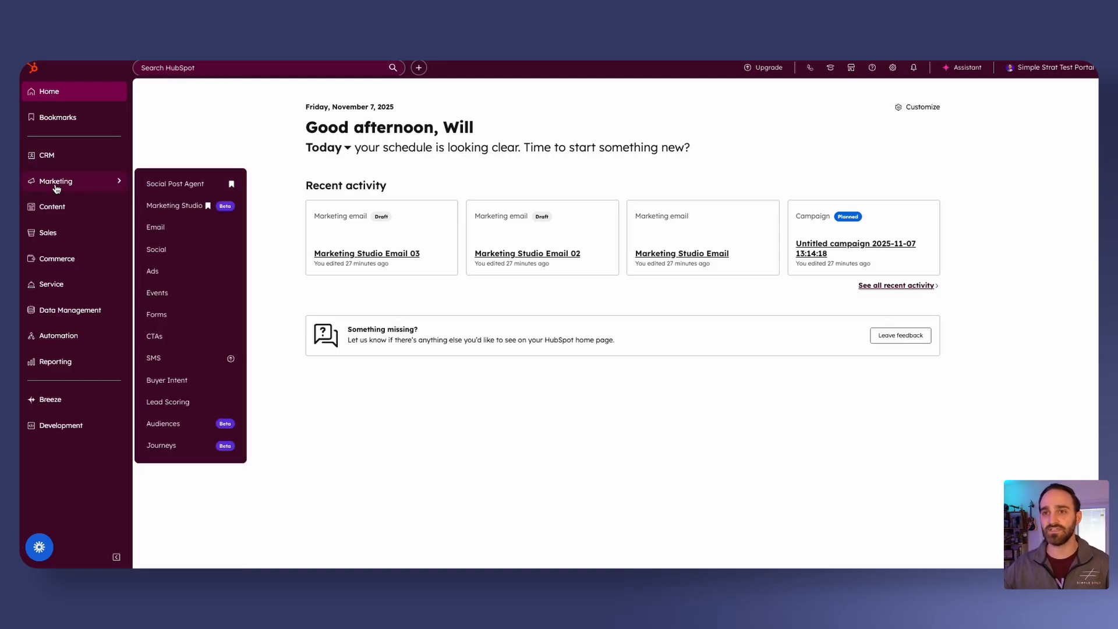
click(175, 205)
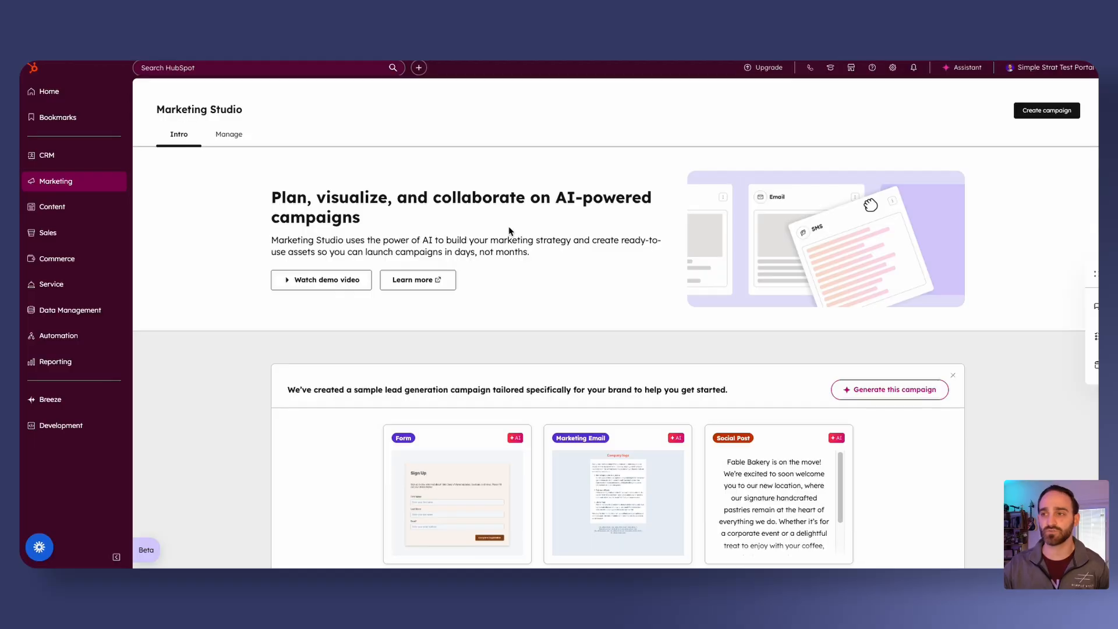
scroll(508, 230, down, 7)
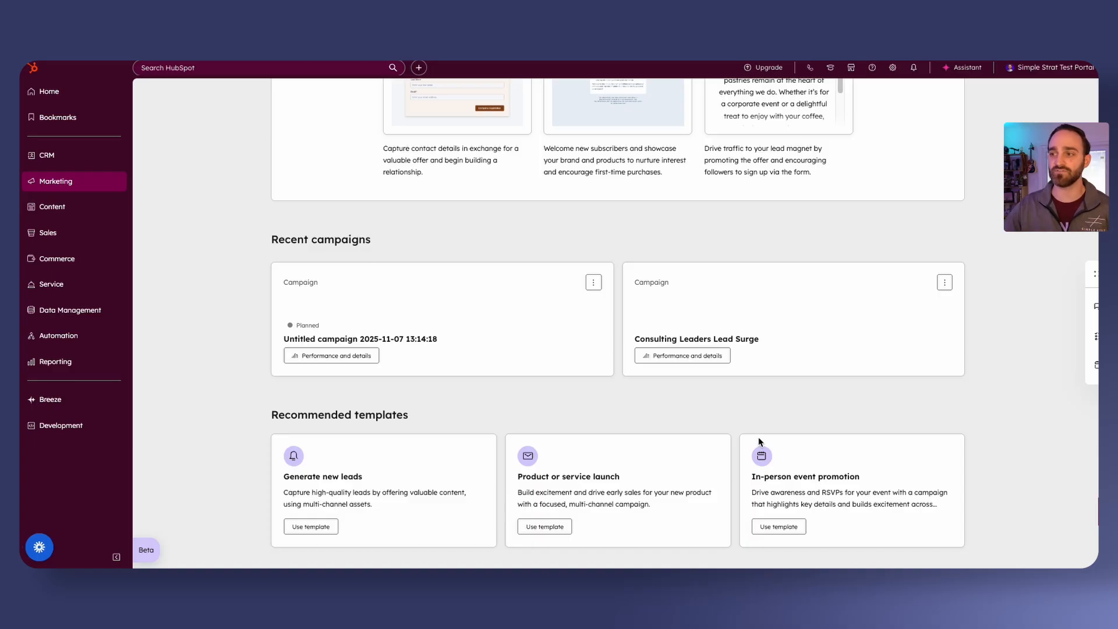
Step: Generate a campaign from the In-person event promotion template, keeping its prefilled prompt and the Simple Strat Test Portal brand kit
click(788, 527)
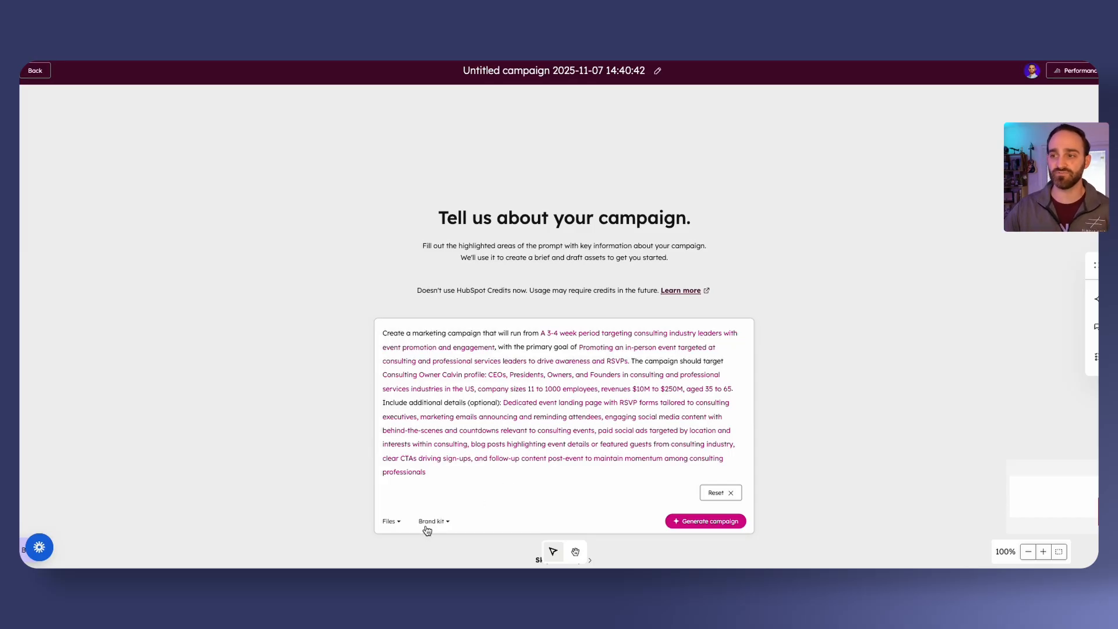
click(448, 522)
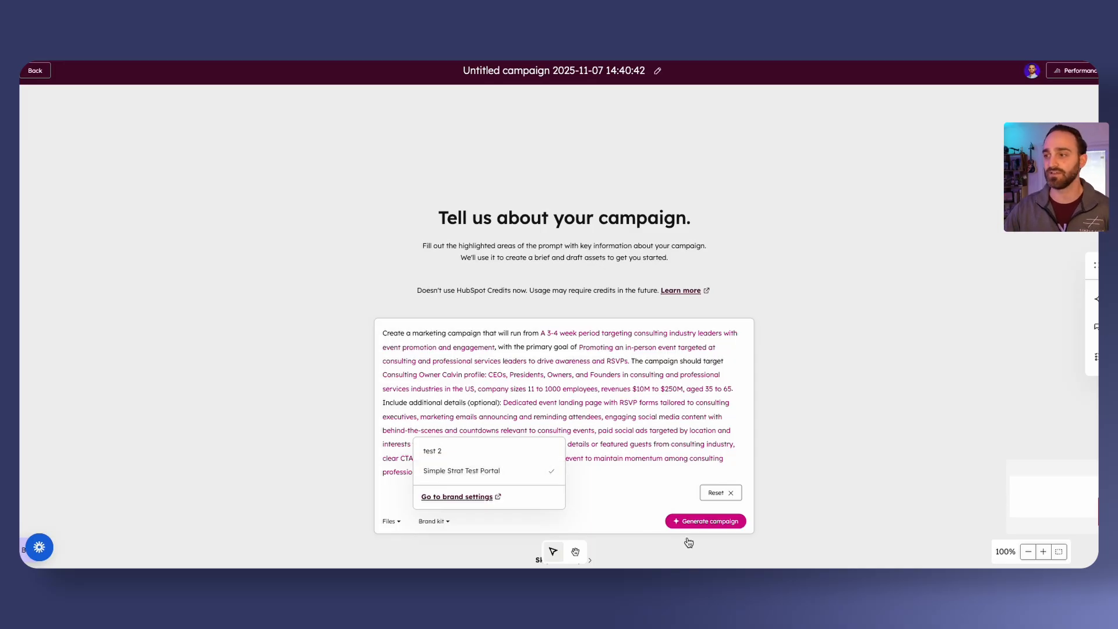
click(704, 522)
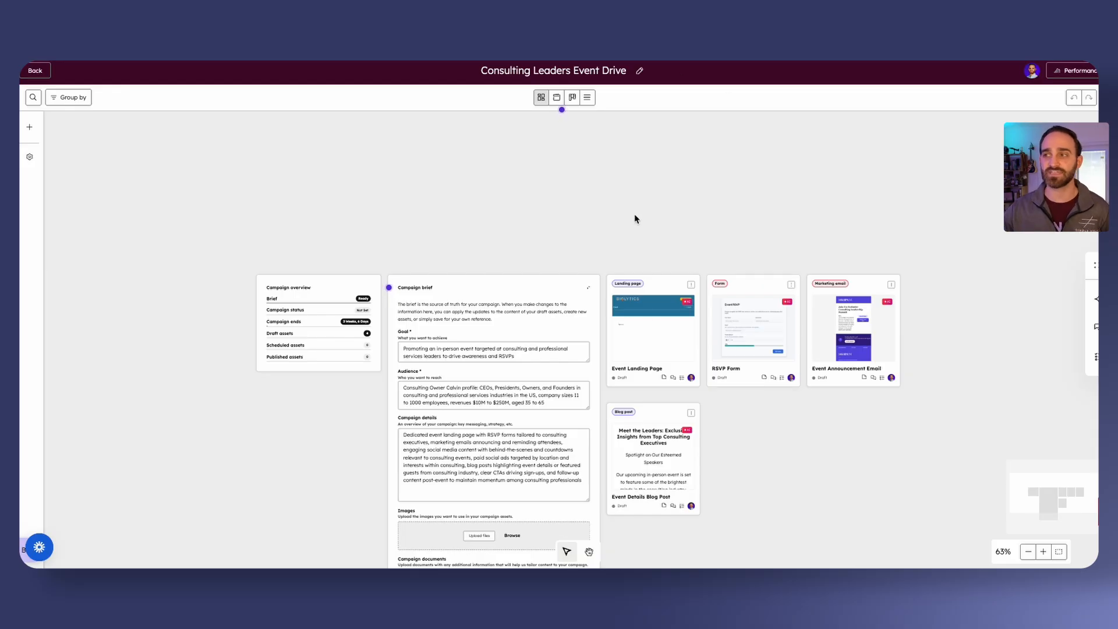
Step: Examine the generated campaign's brief and its landing page, form, marketing email and blog post cards on the canvas
scroll(629, 237, down, 1)
click(1042, 552)
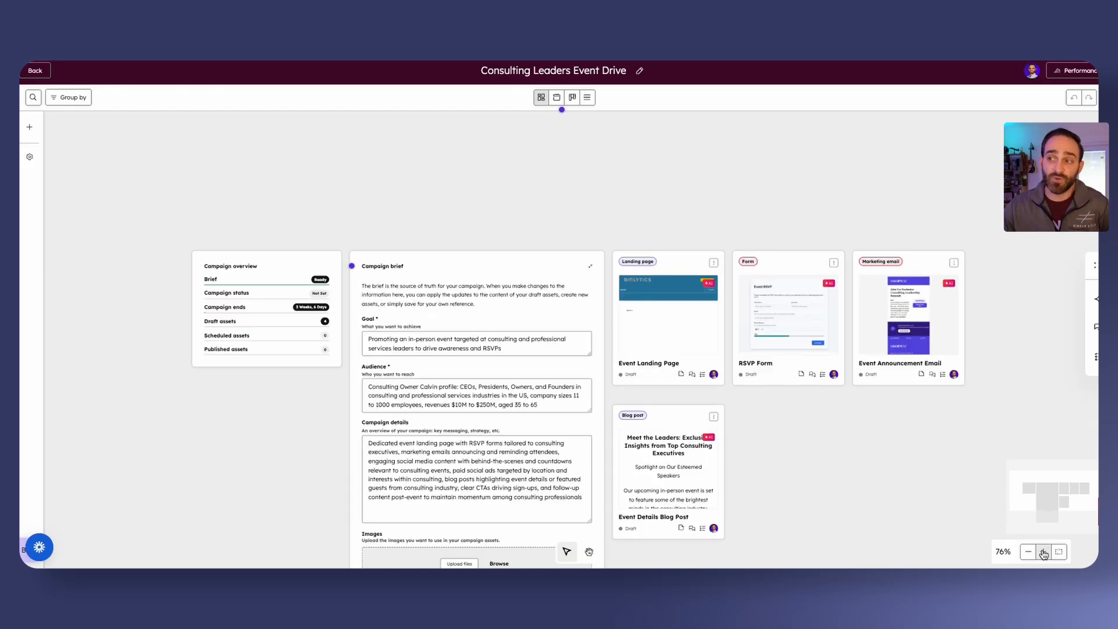
click(1043, 551)
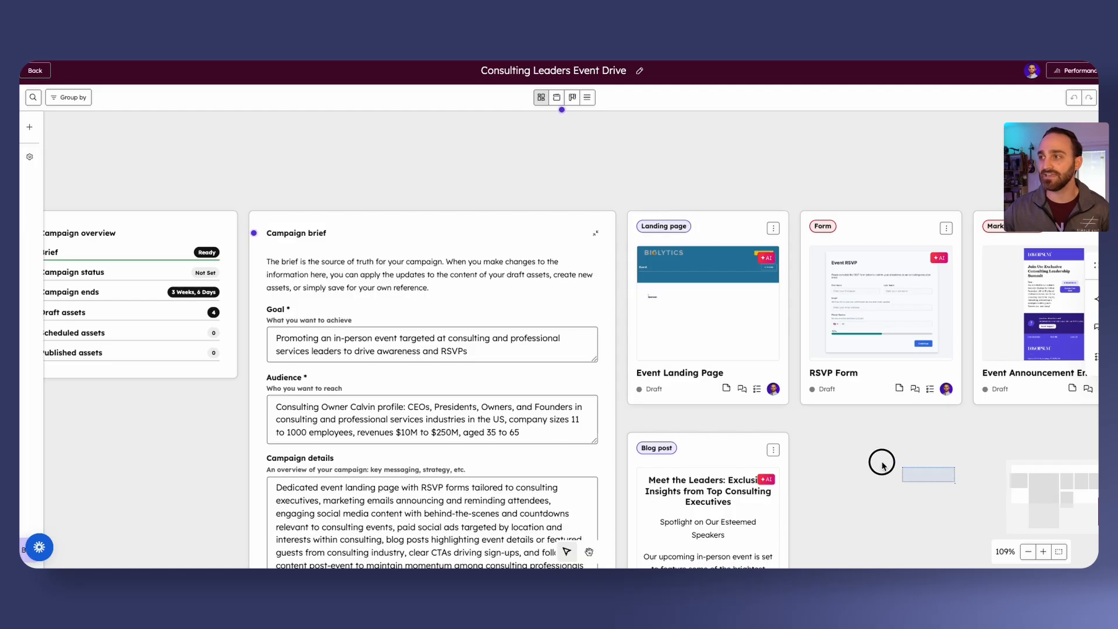
drag(980, 463, 823, 399)
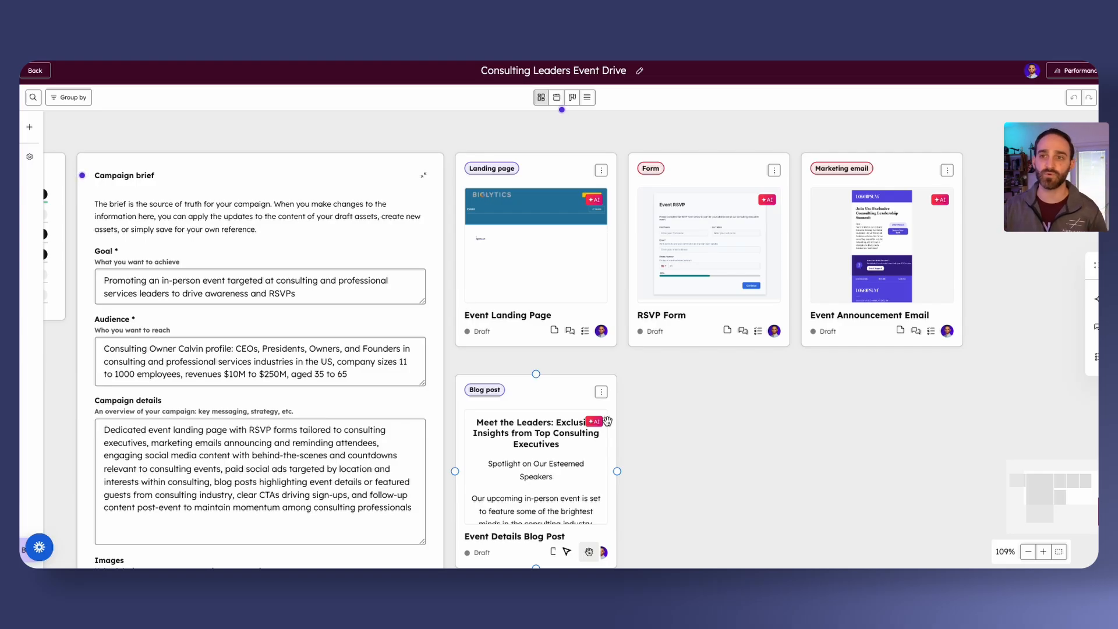
drag(259, 200, 260, 161)
scroll(330, 305, down, 1)
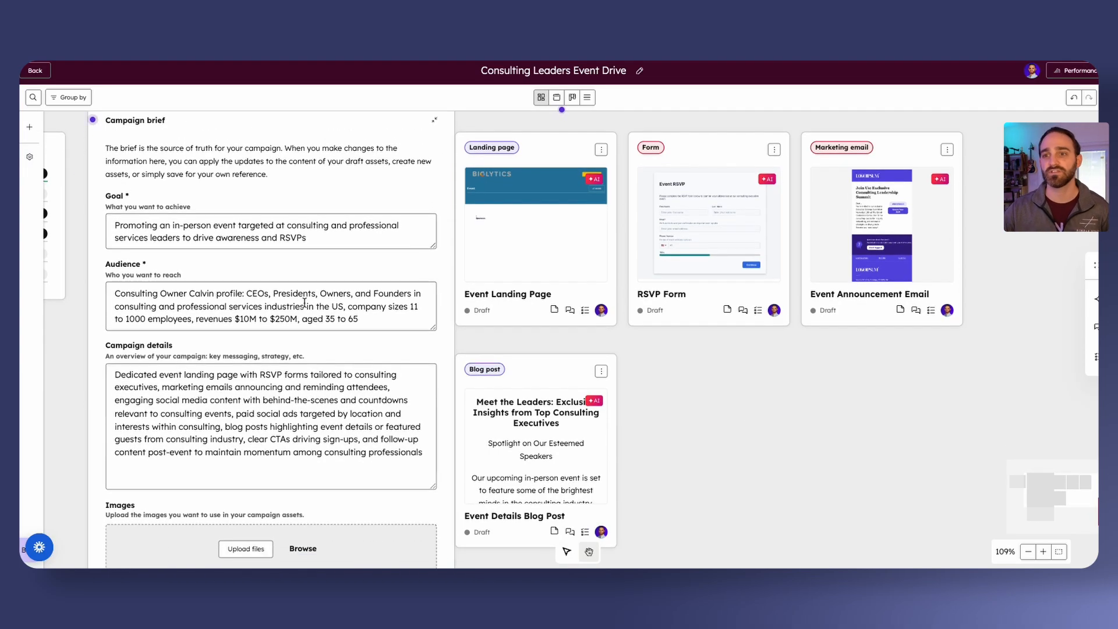
scroll(335, 352, down, 5)
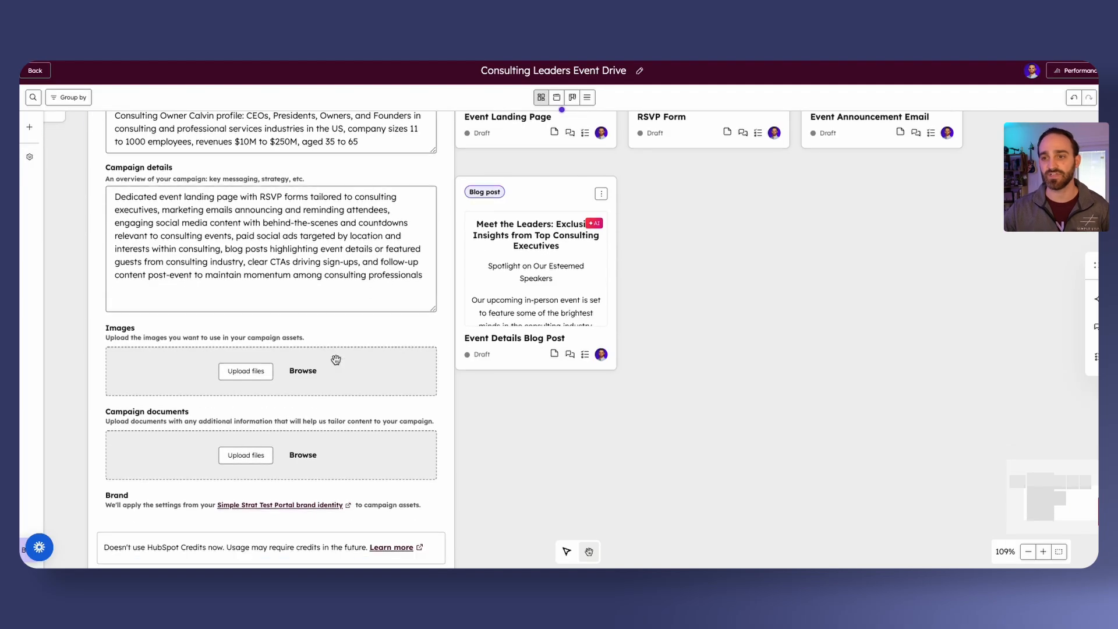
scroll(336, 359, down, 1)
scroll(337, 399, up, 9)
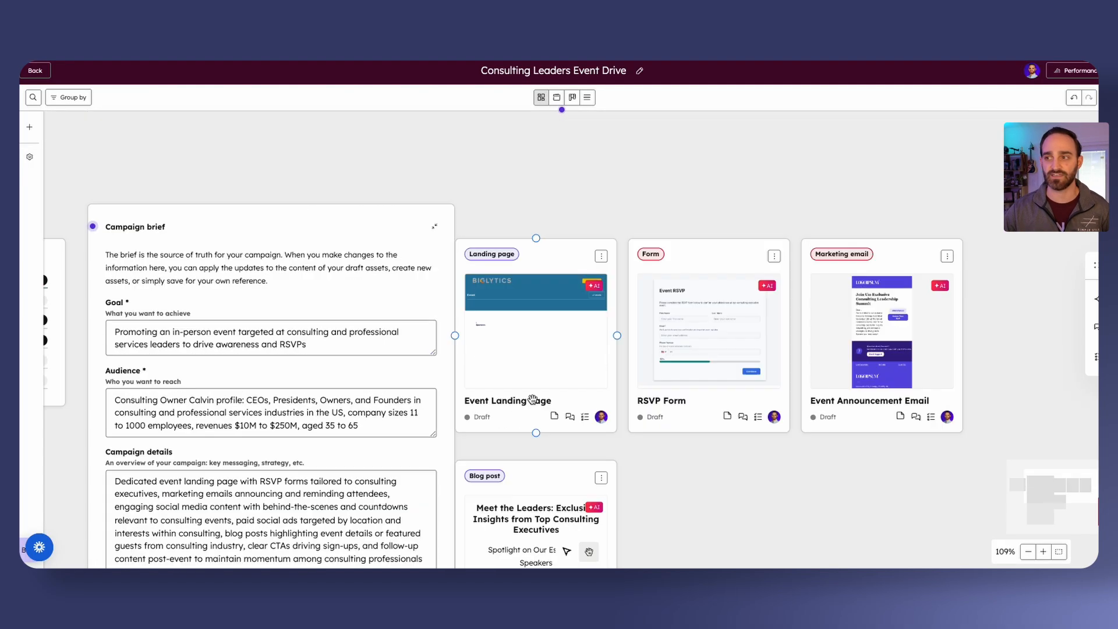
drag(537, 159, 651, 156)
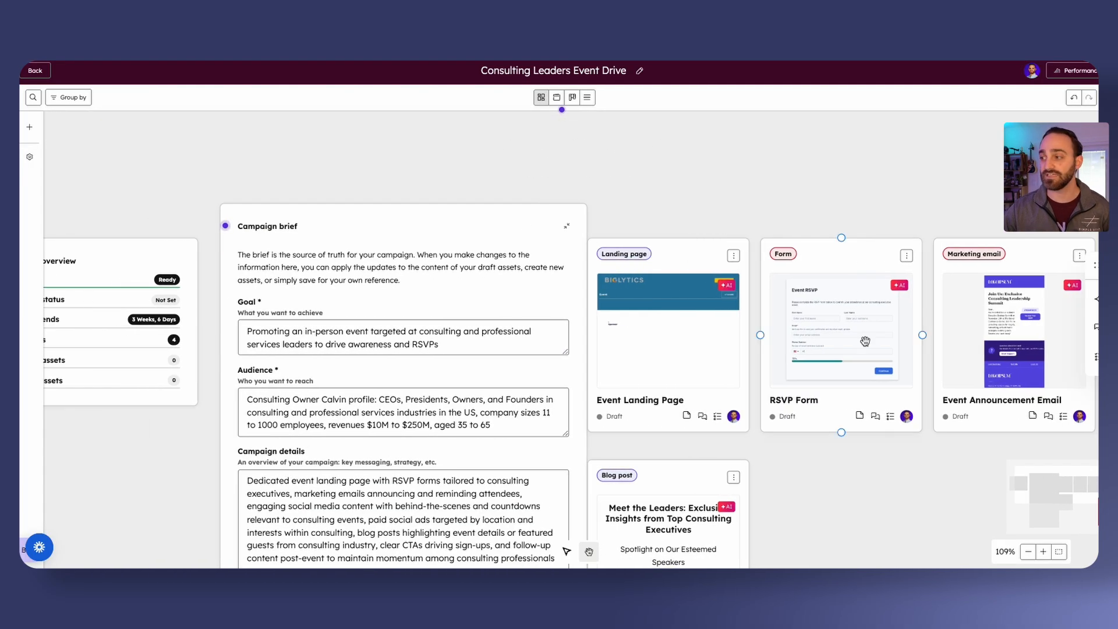
click(1027, 552)
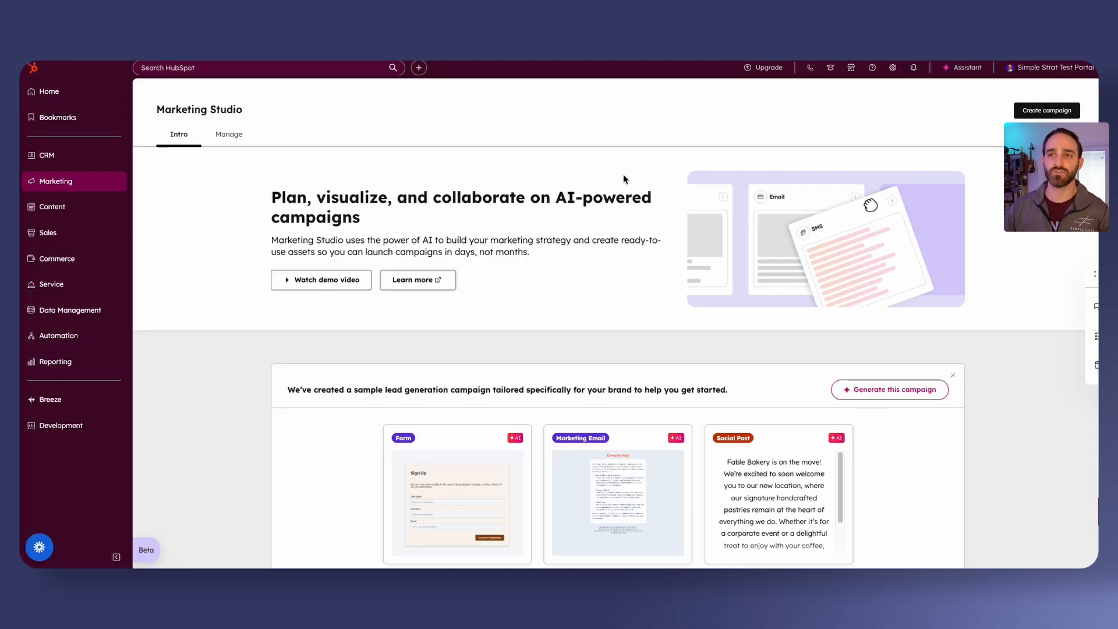
Step: Create a new campaign, skipping the prompt step, and enter "Holiday campaign to generate leads" as the brief's goal
click(1047, 110)
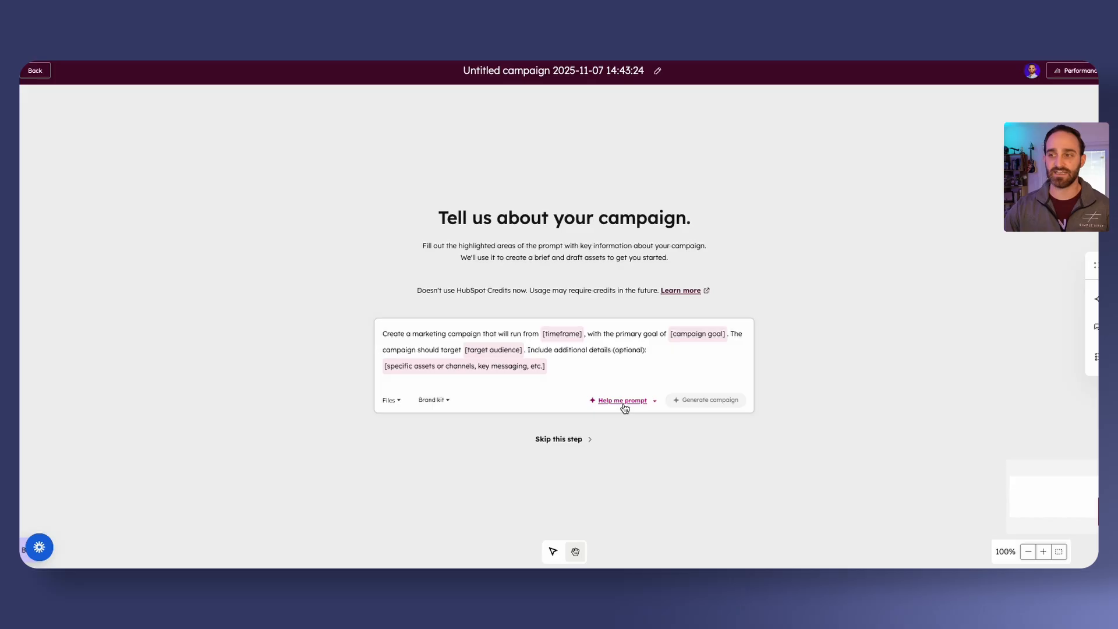
click(577, 444)
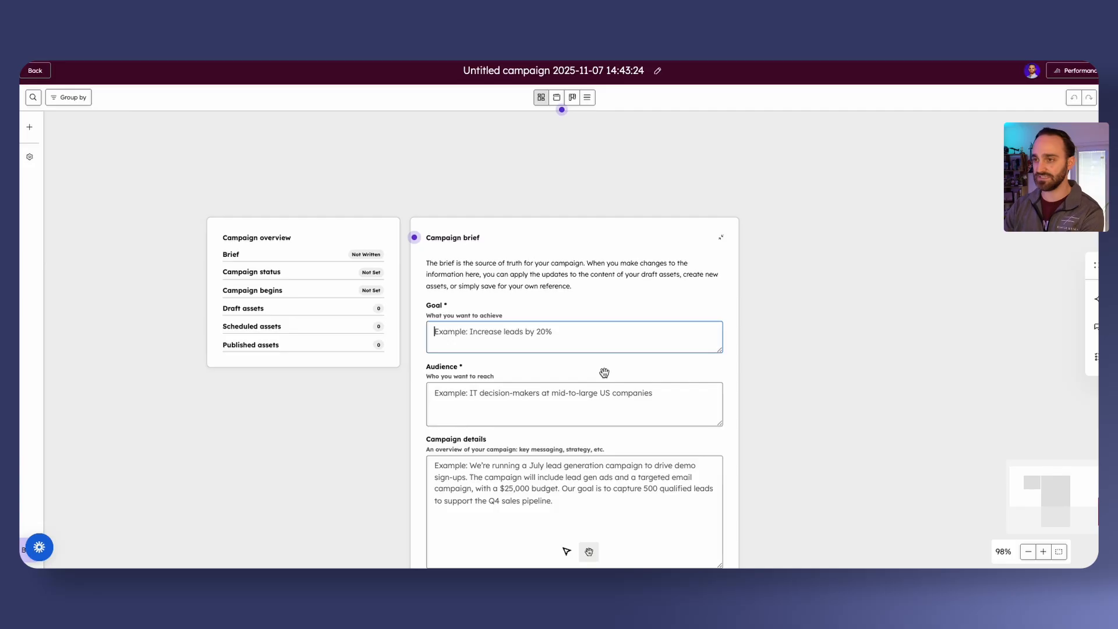
text(Holiday camp)
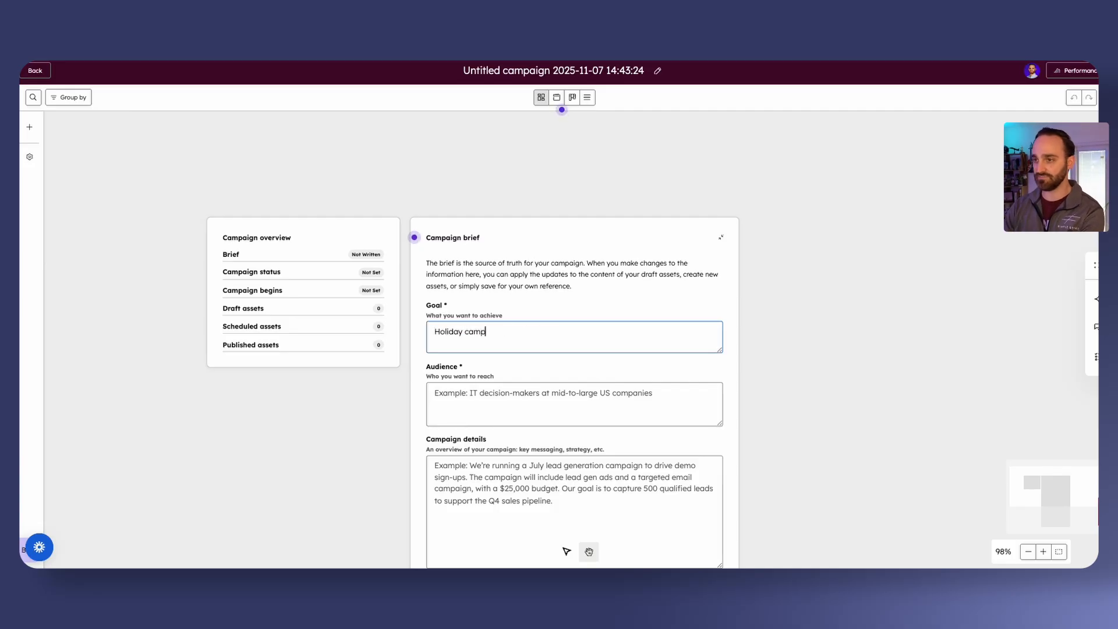
text(aign to genera)
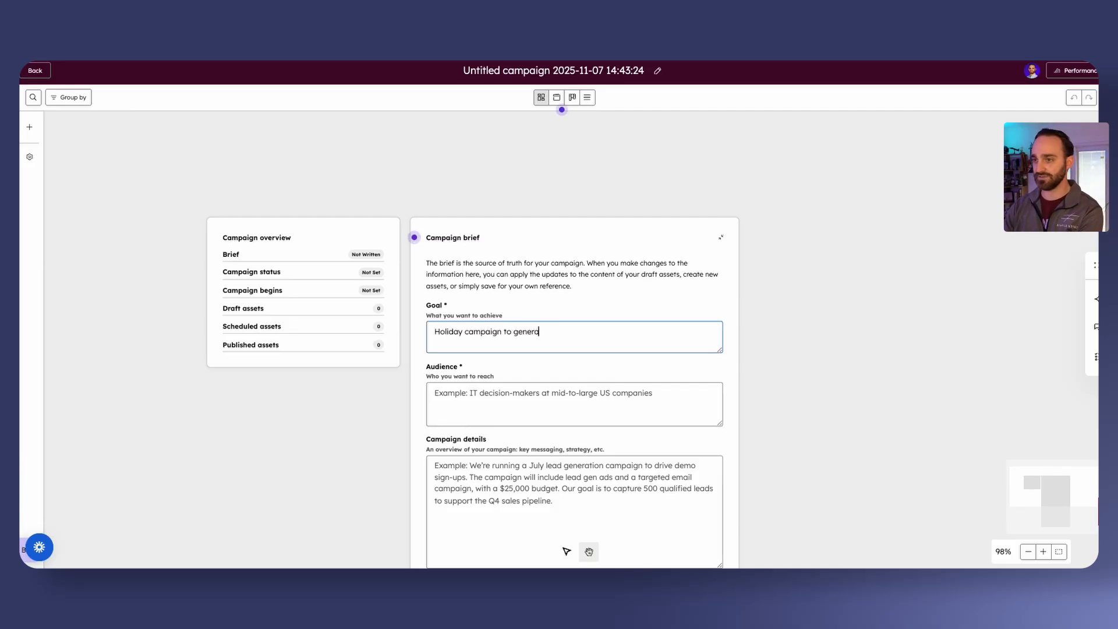
text(ge leads)
key(Tab)
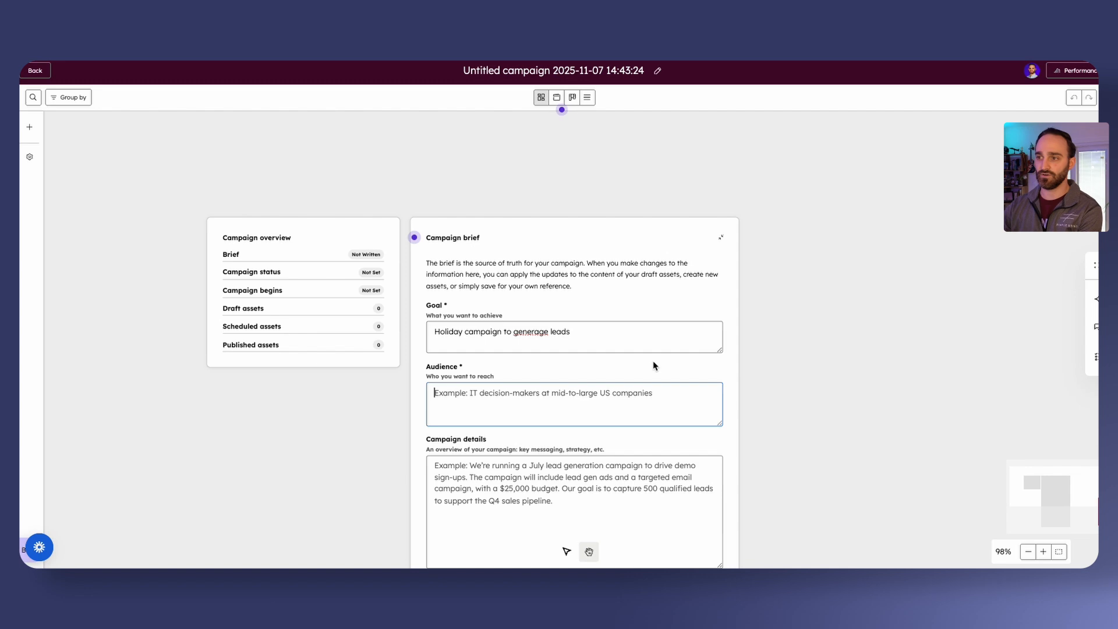
click(545, 331)
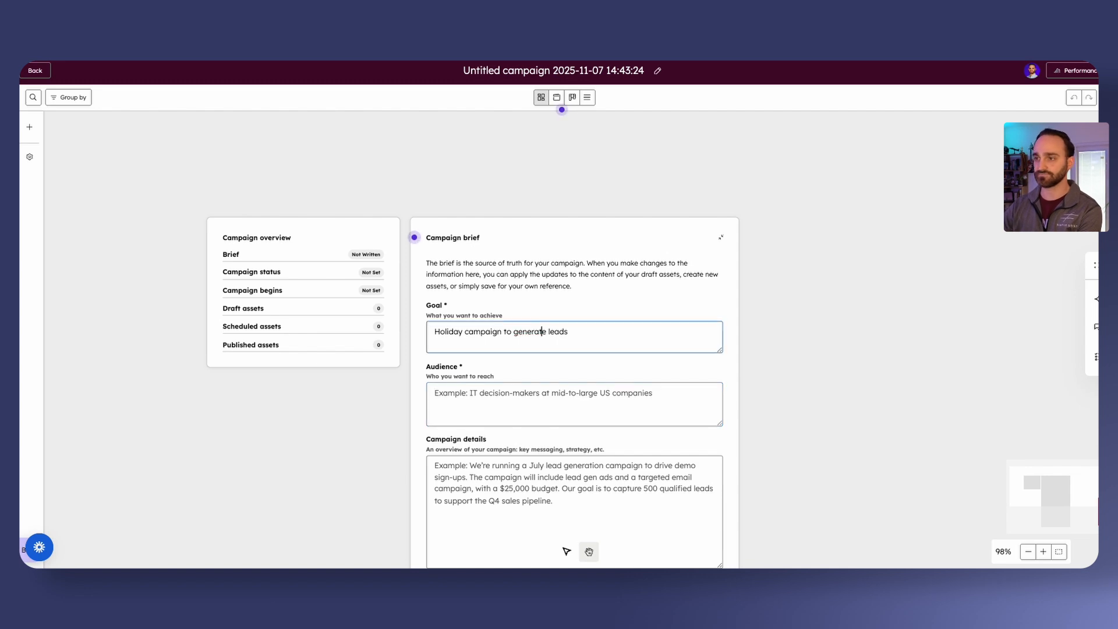
Step: Enter "C-Suite executives, and VPs" as the brief's audience and review the remaining brief fields
click(579, 400)
text(C)
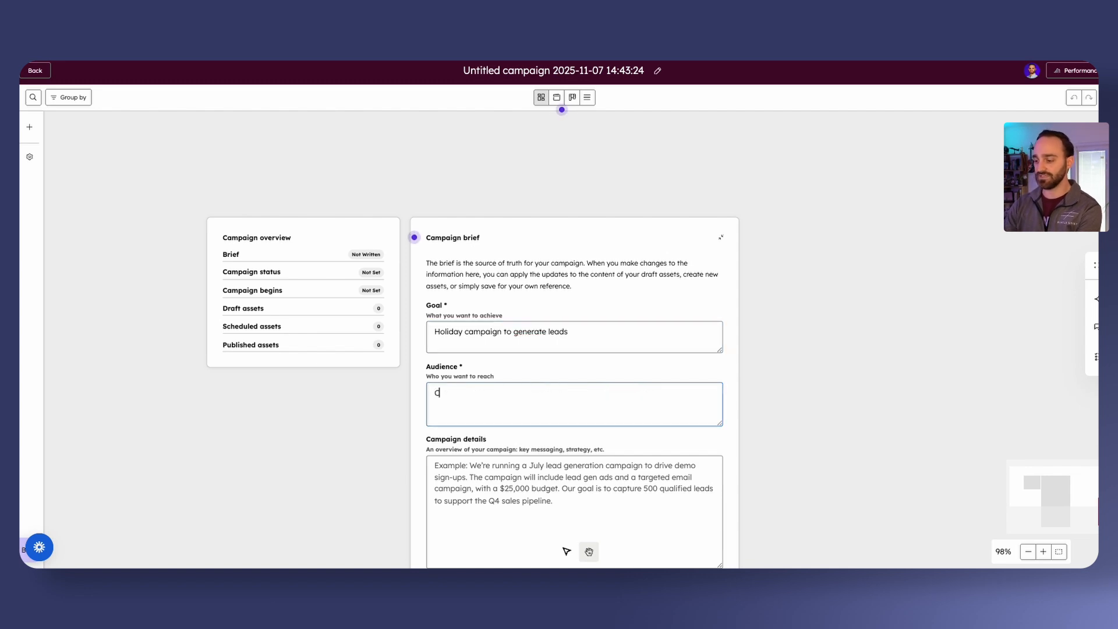
text(-Suite execu)
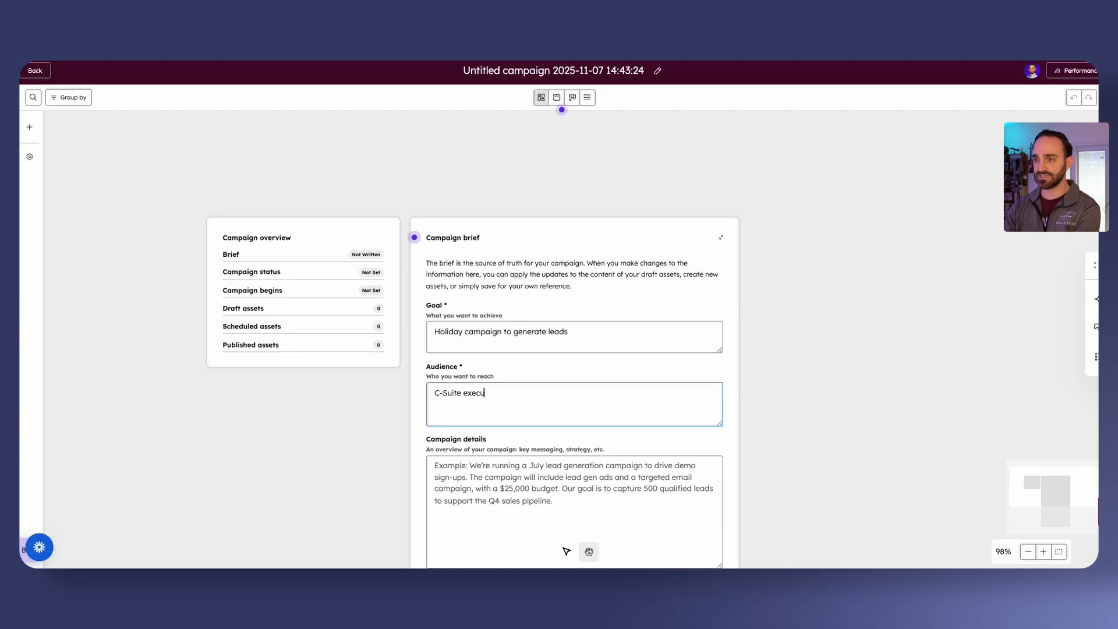
text(tives, and V)
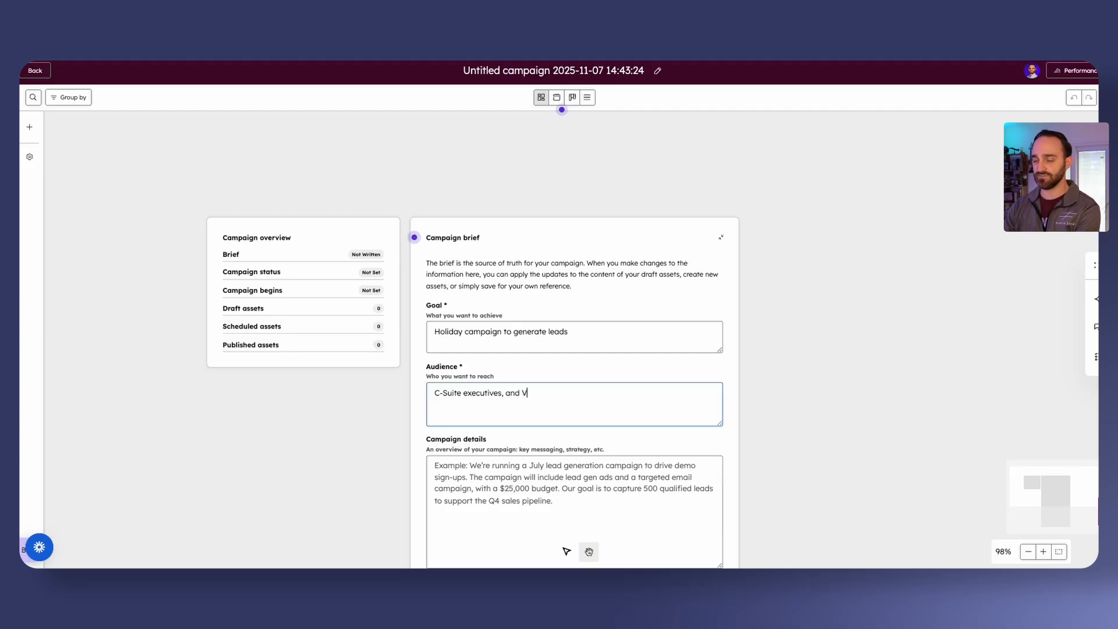
text(ps)
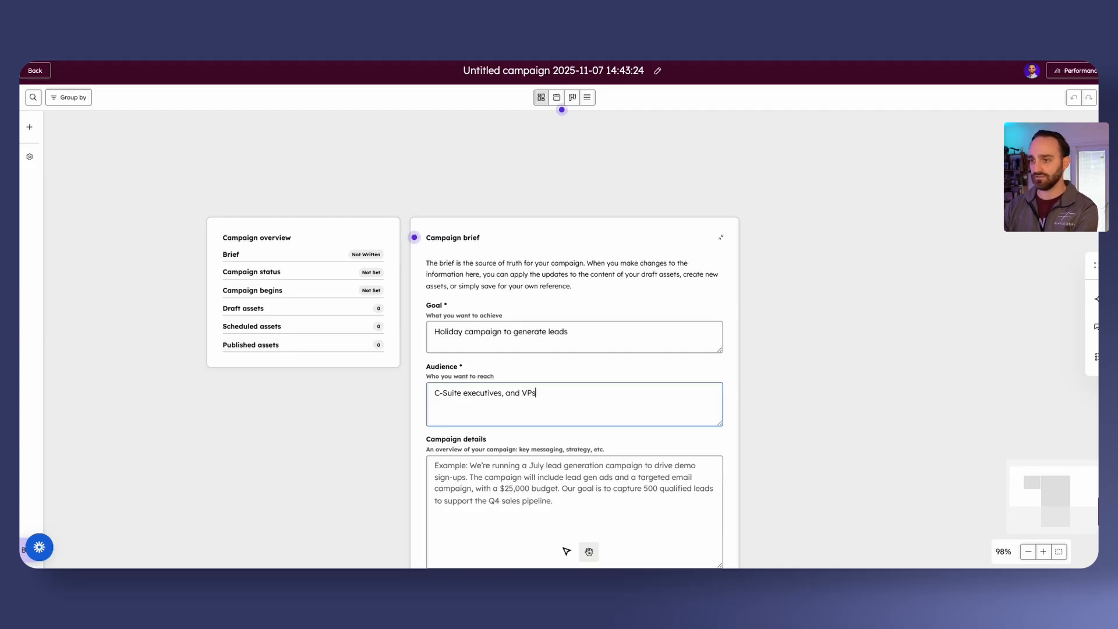
scroll(639, 439, down, 1)
click(693, 457)
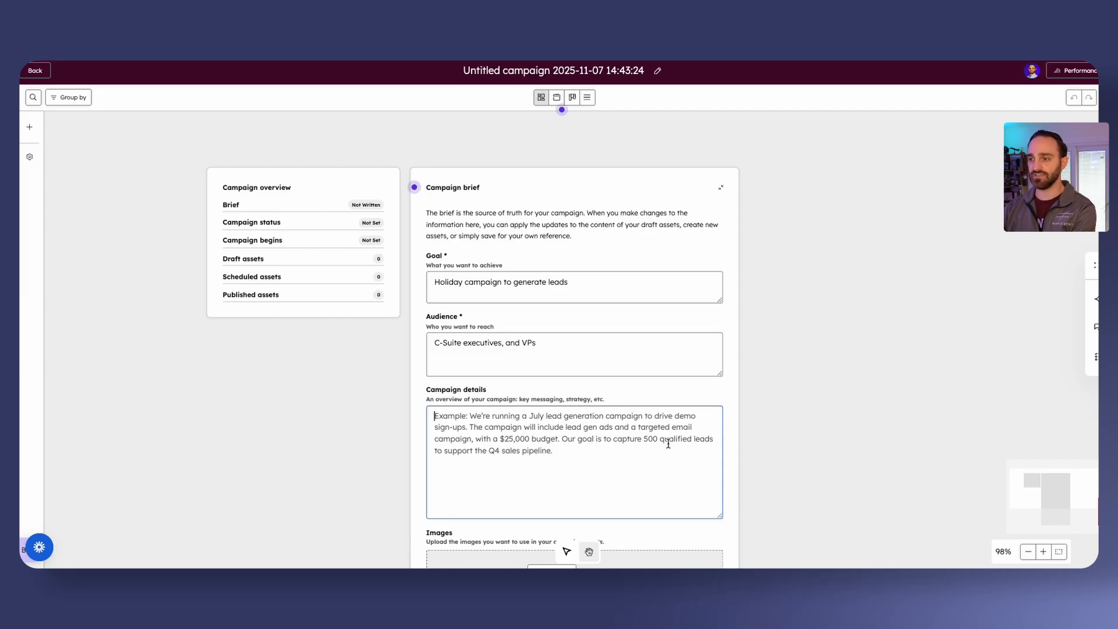
scroll(751, 416, down, 5)
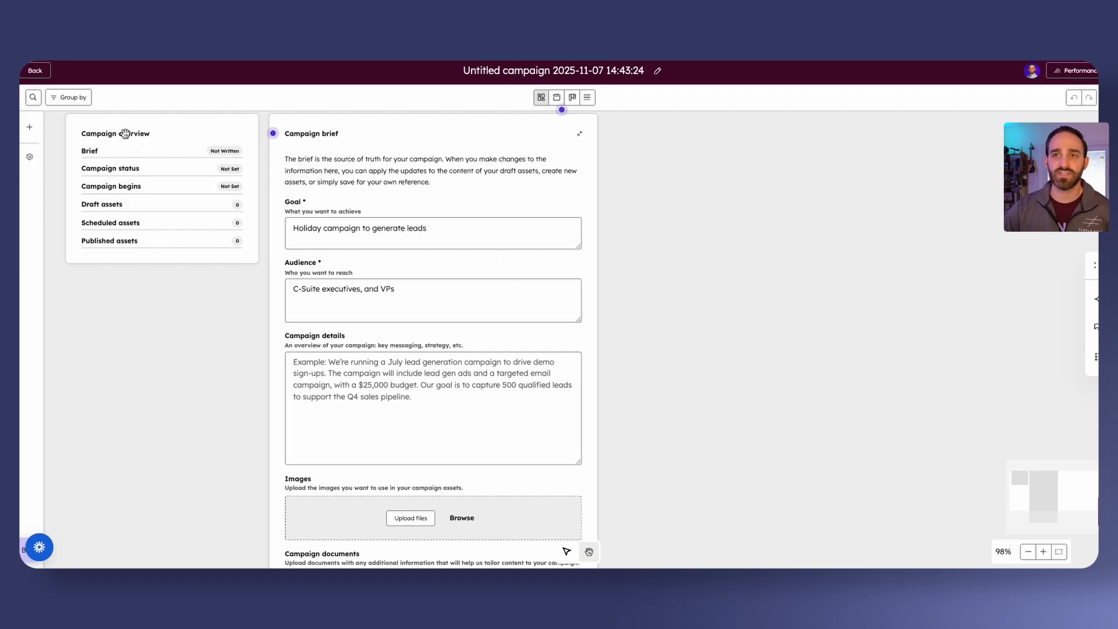
Step: Browse the asset types available for the campaign and add a marketing email card to the canvas
click(30, 130)
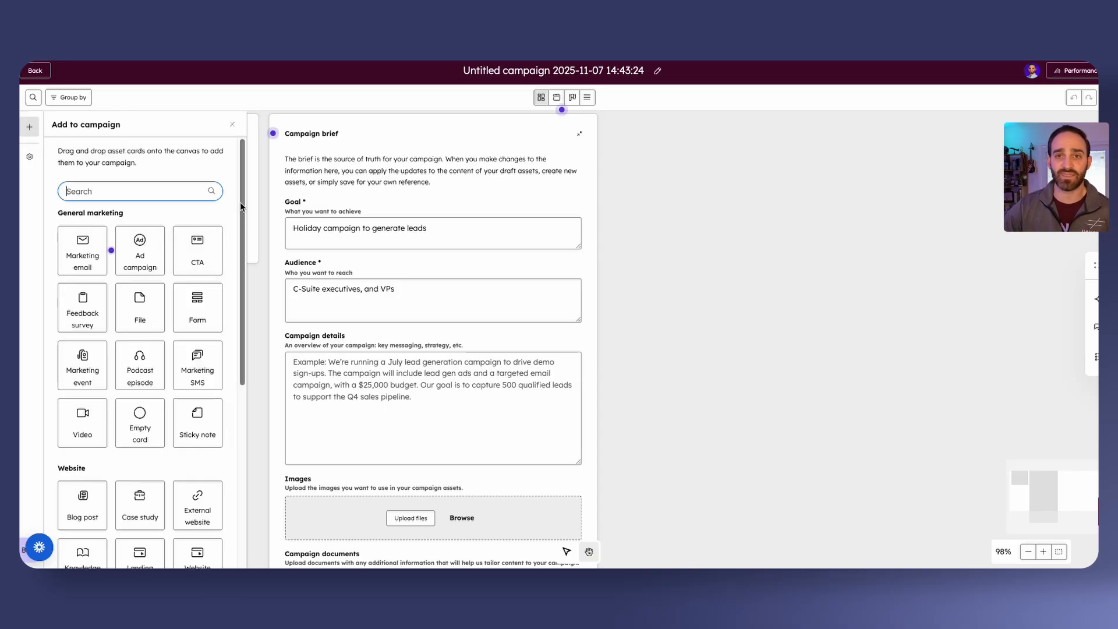
drag(242, 207, 256, 390)
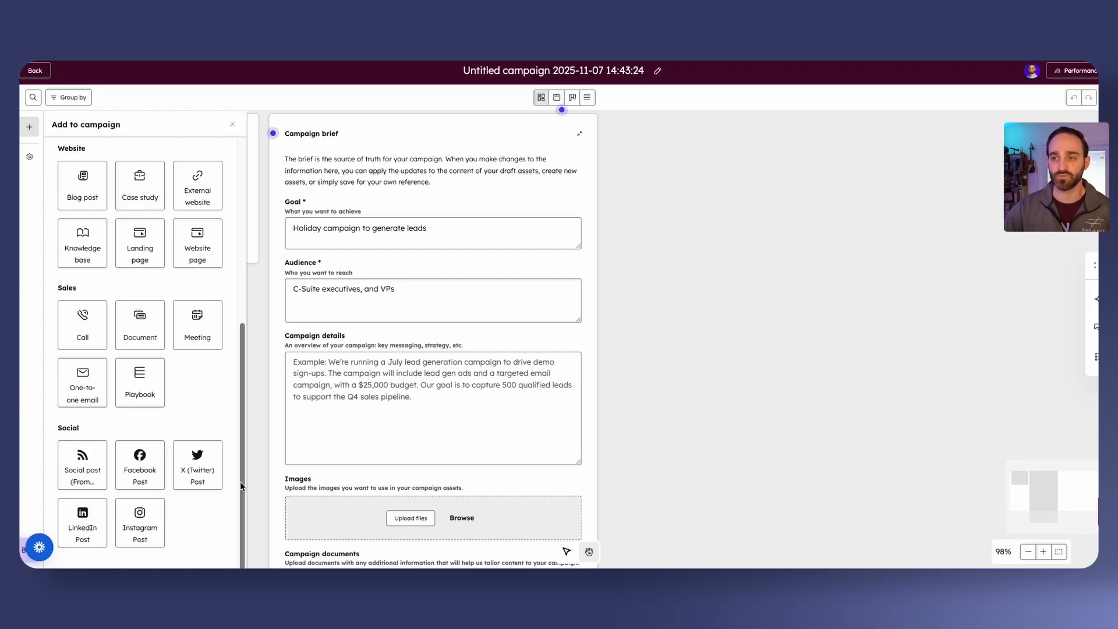
drag(242, 485, 243, 295)
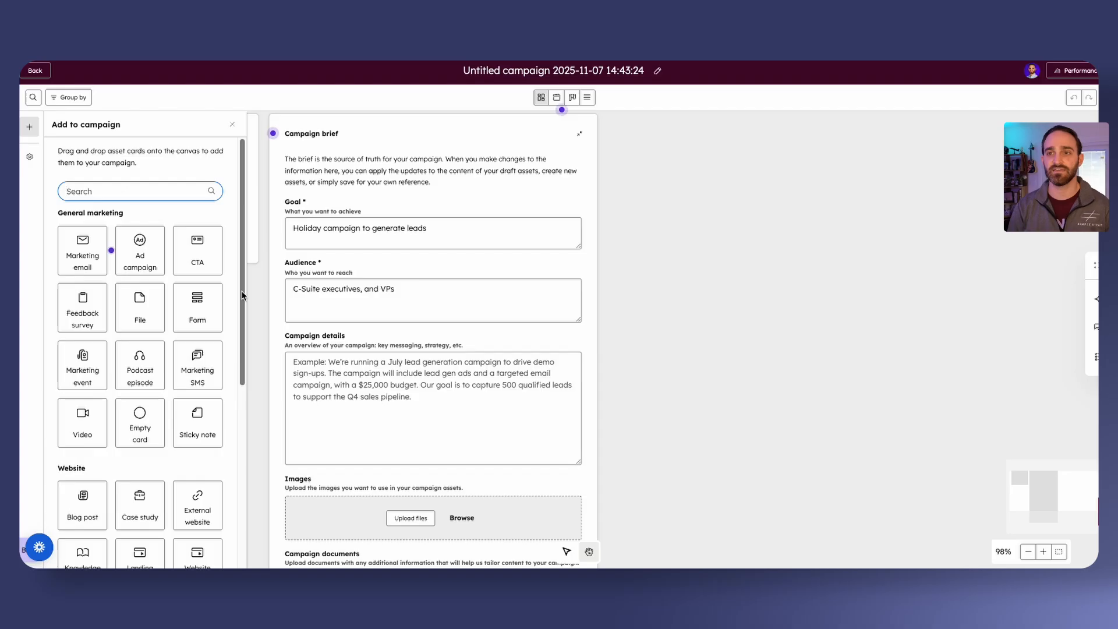
click(88, 256)
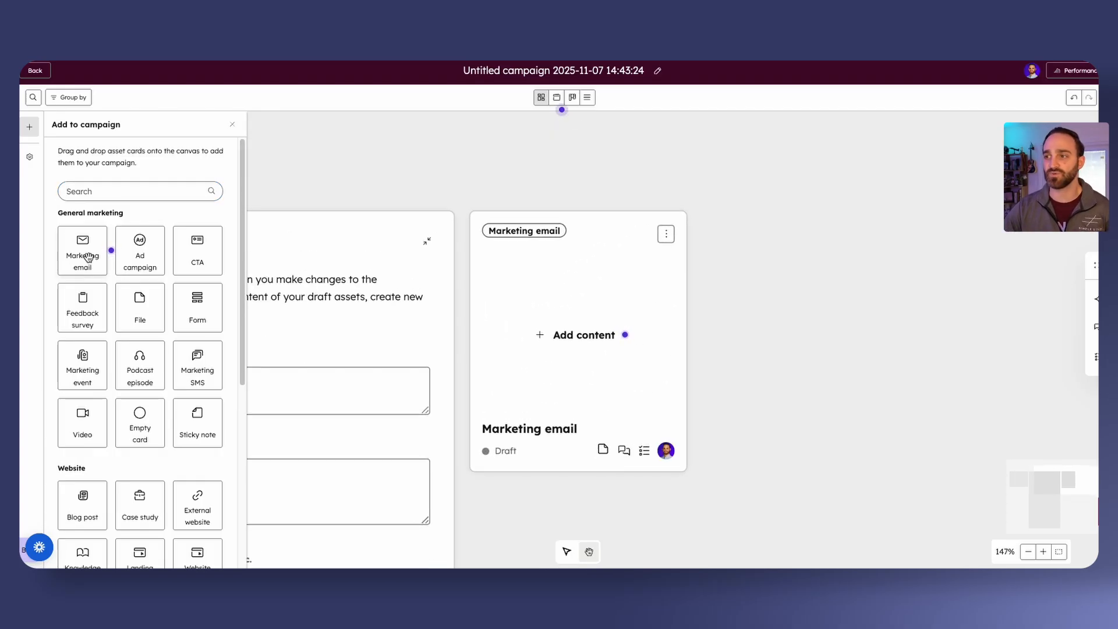
Step: Try to create new content for the marketing email card as a regular email with the 1 Column template
click(599, 345)
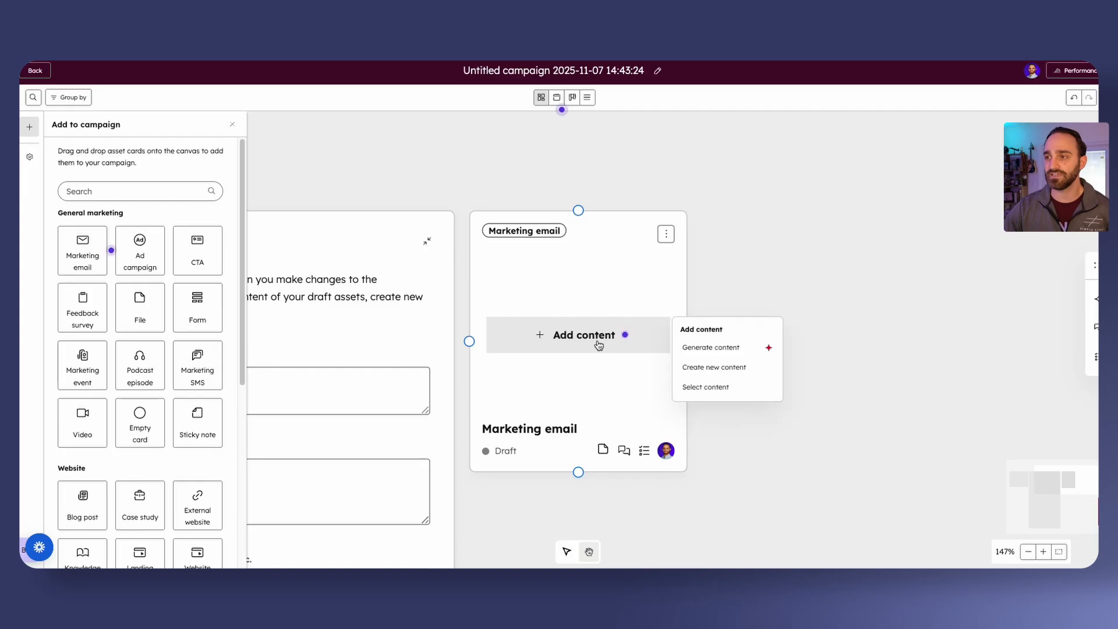
click(731, 368)
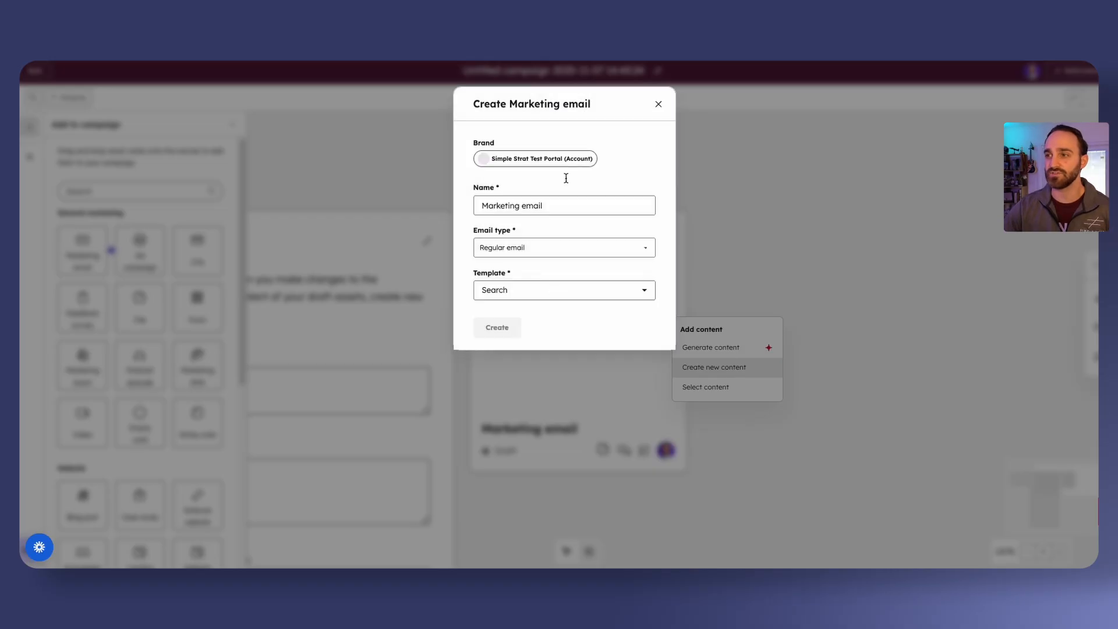
click(538, 295)
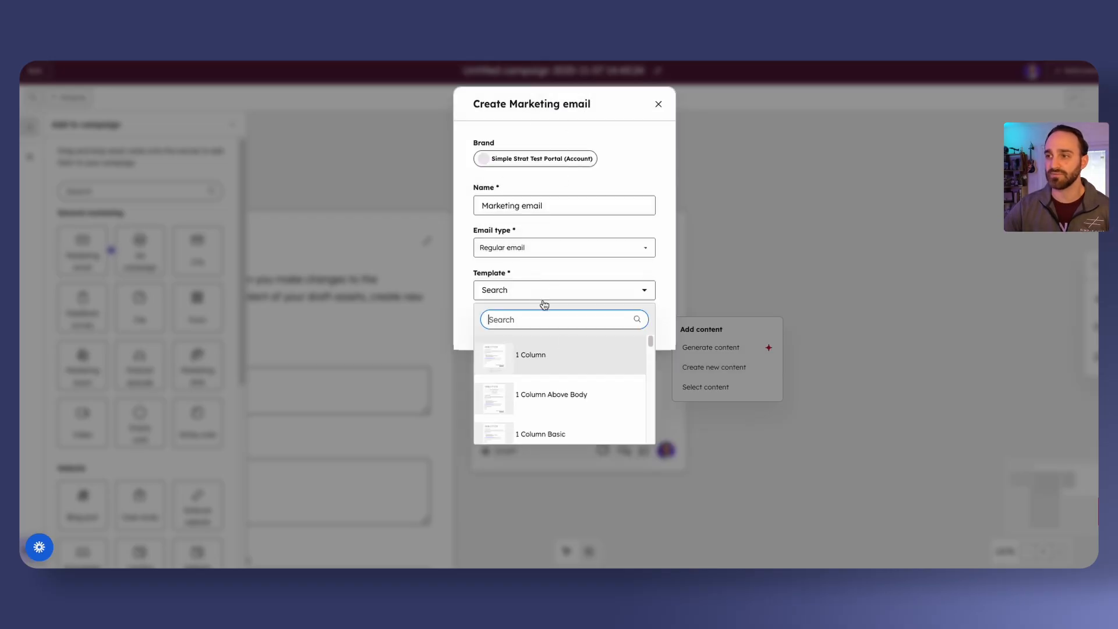
click(559, 358)
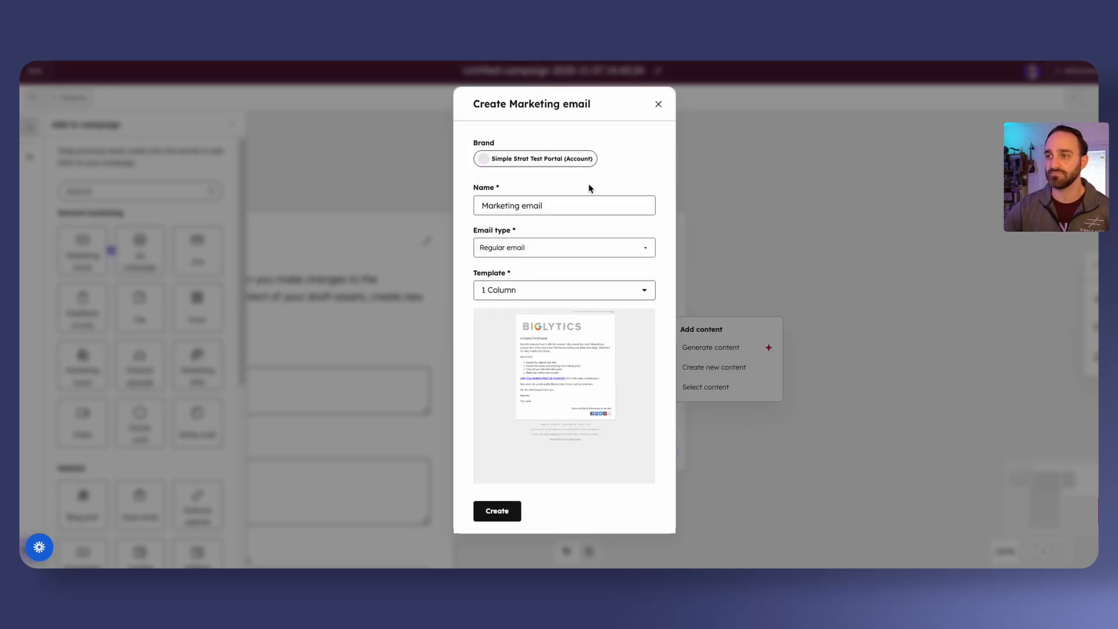
click(511, 520)
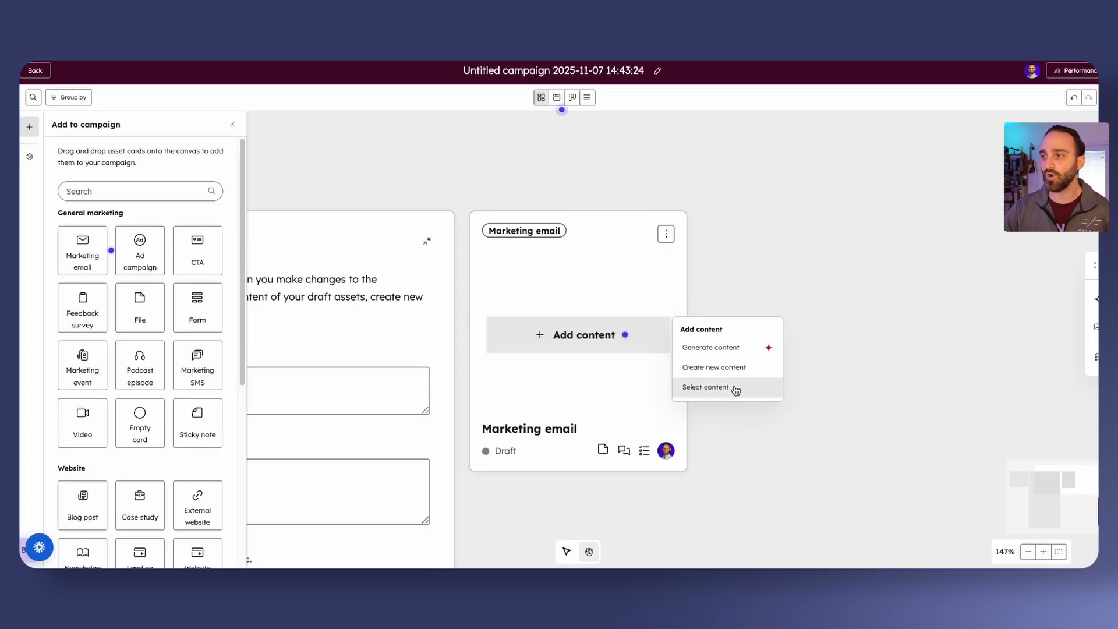
Step: Attach the existing scheduled email "Marketing Studio Email" to the marketing email card
click(735, 389)
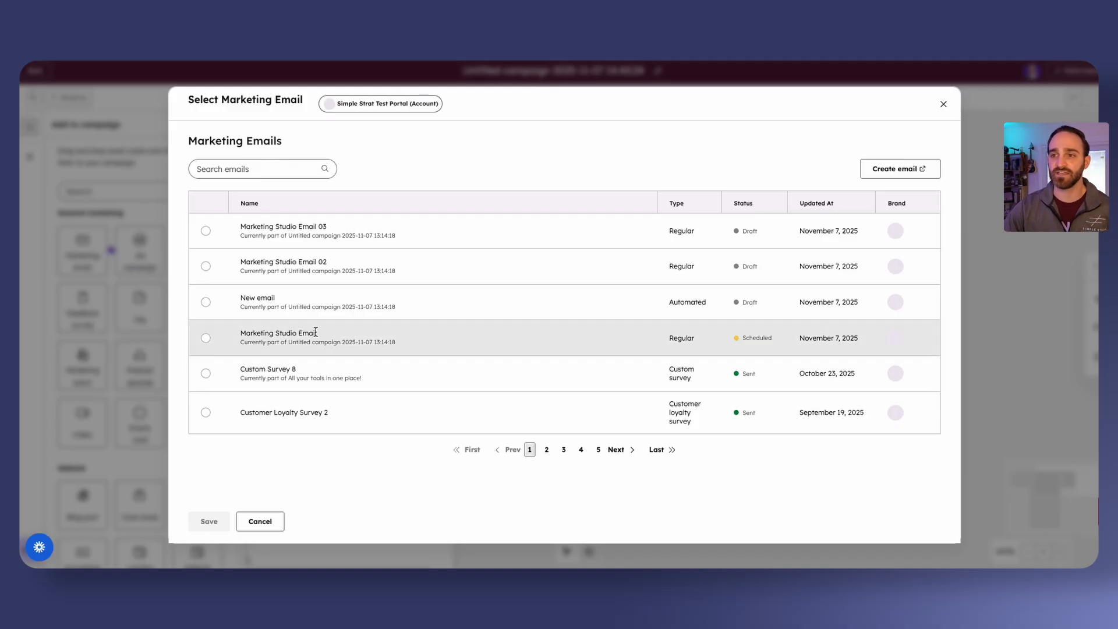
click(196, 335)
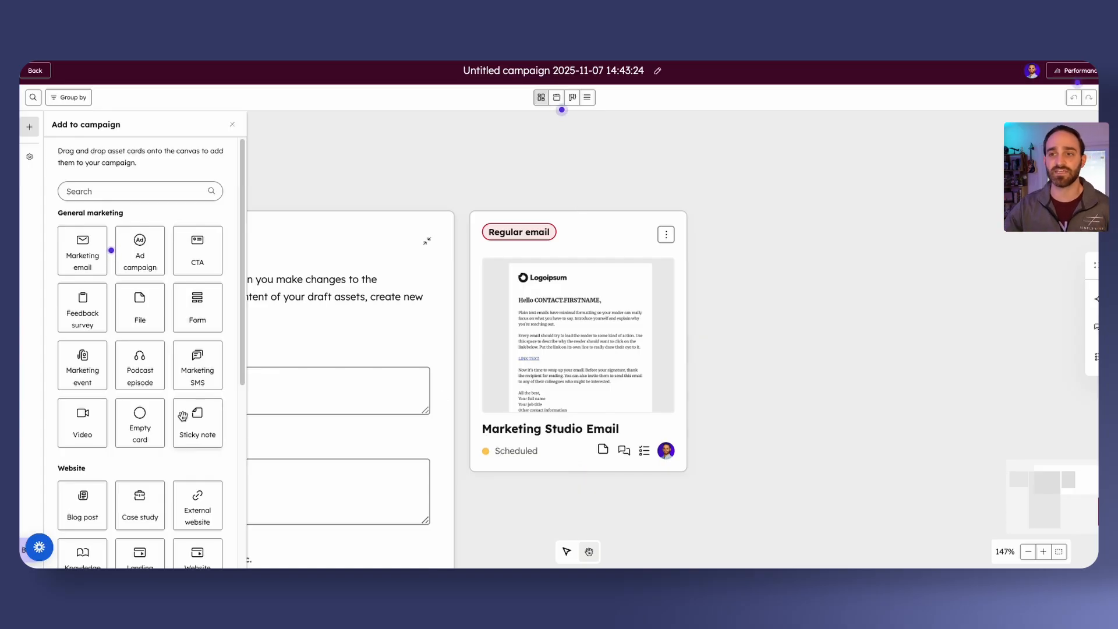
Step: Add a landing page card and a form card to the canvas, lined up beside the email card
scroll(201, 433, down, 3)
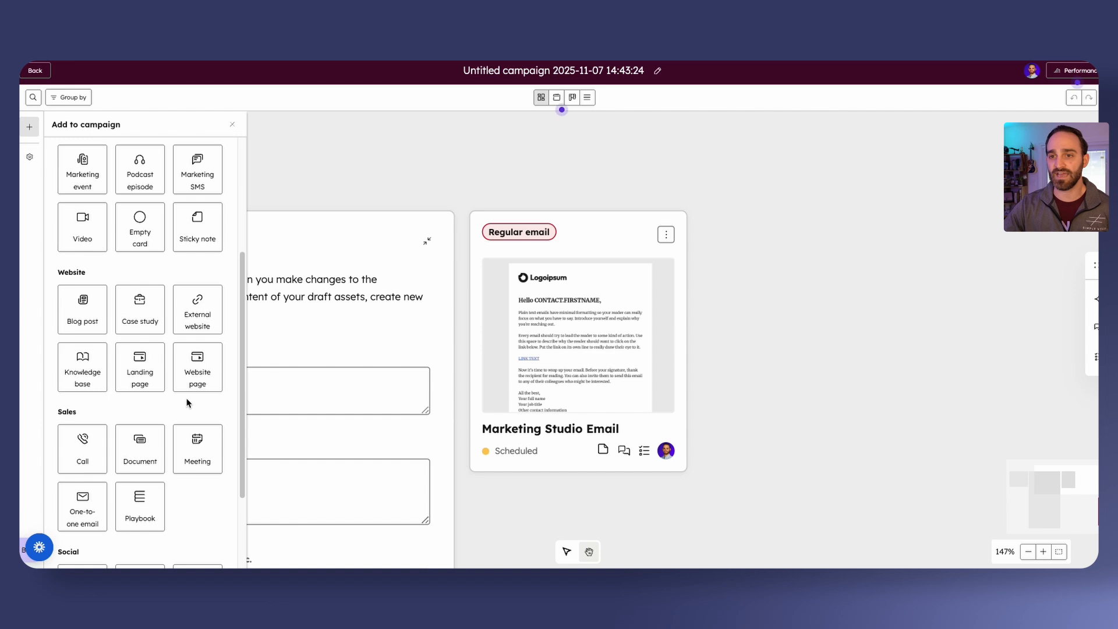
drag(147, 371, 847, 345)
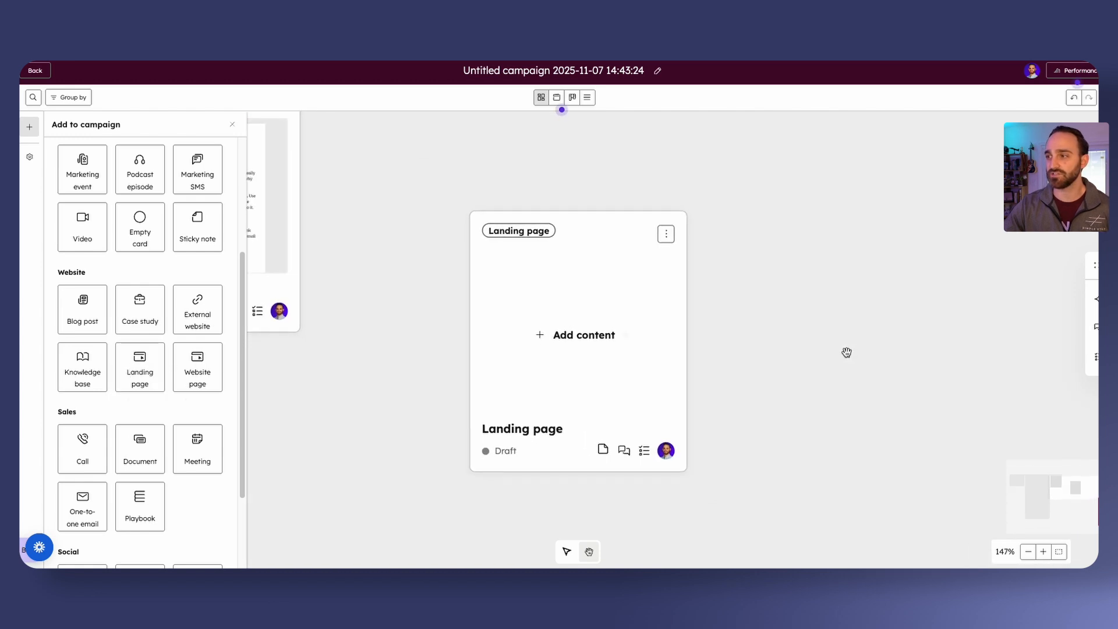
drag(615, 290, 570, 207)
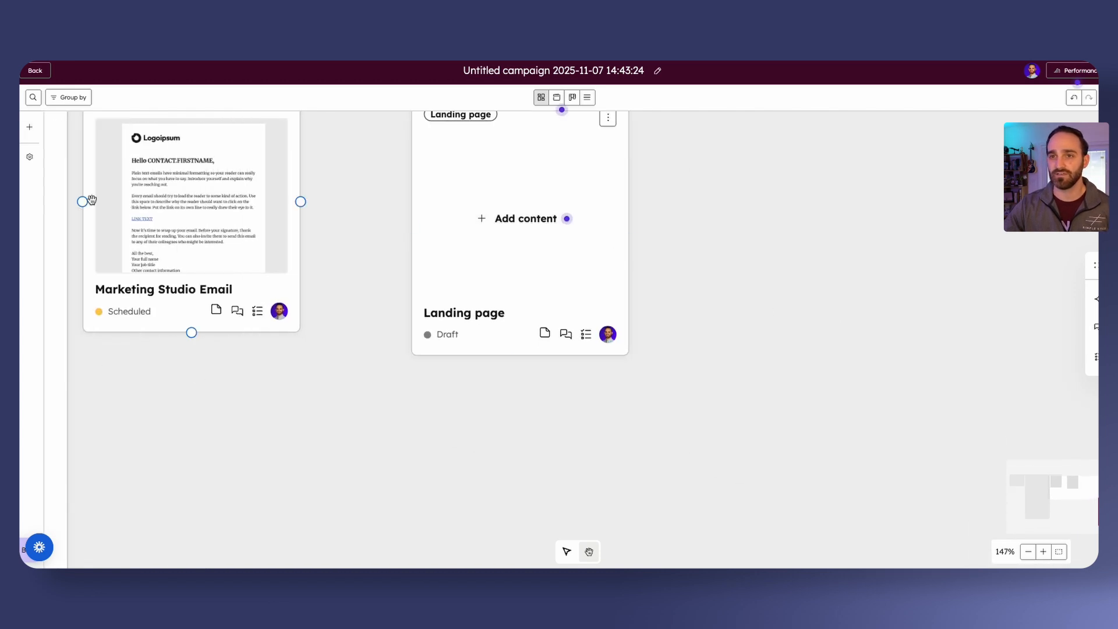
click(29, 127)
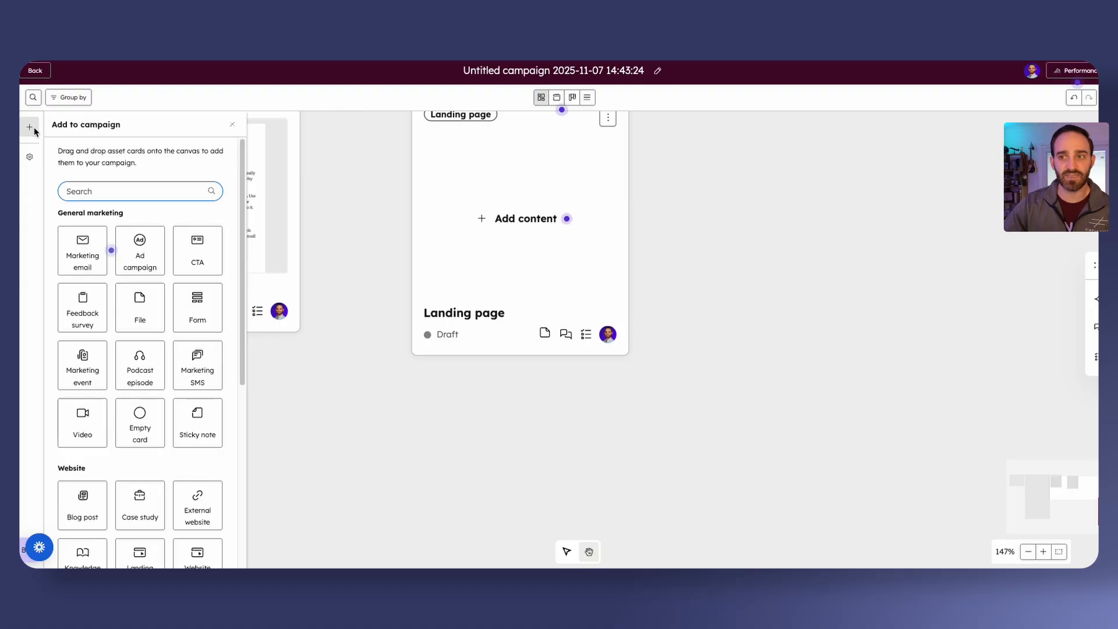
drag(188, 297, 737, 201)
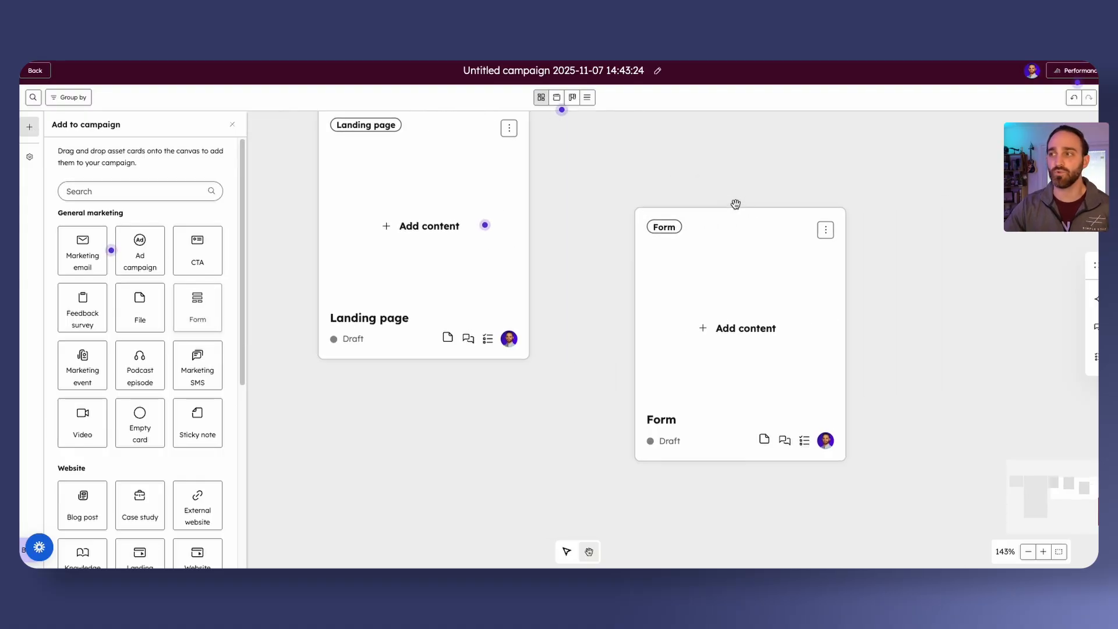
drag(618, 298, 564, 195)
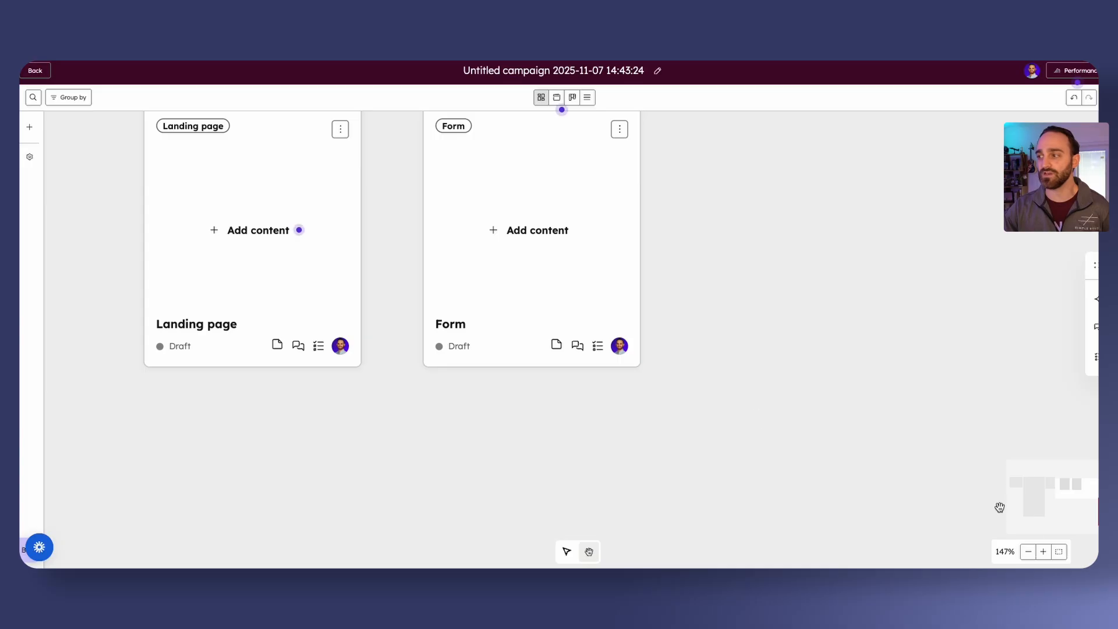
Step: Attach the existing landing page "Studio Demo LP" to the landing page card
click(1029, 552)
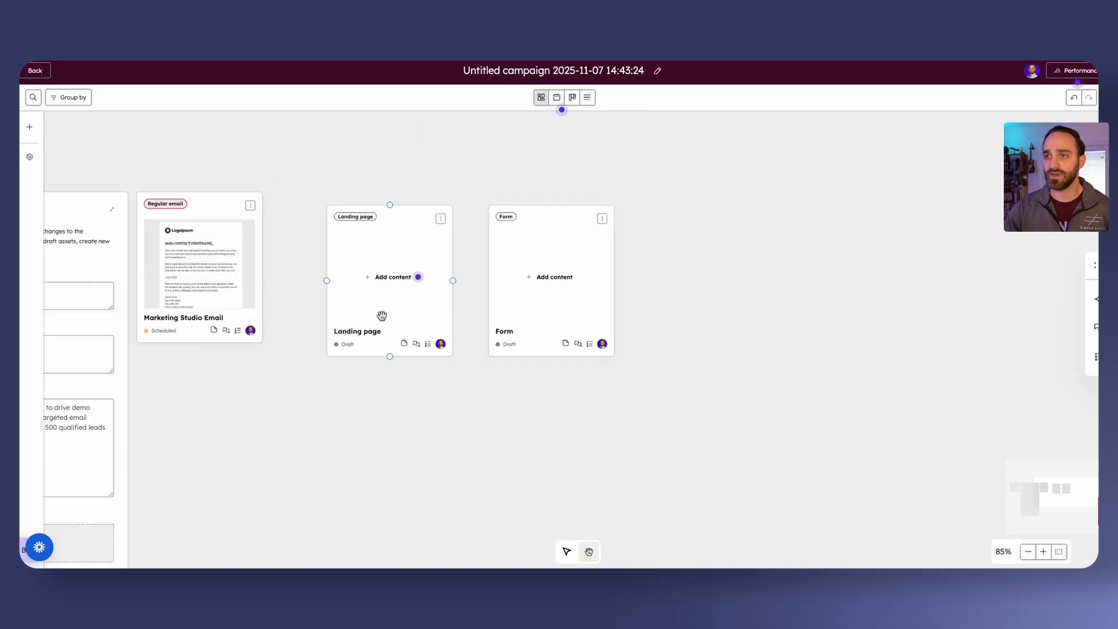
click(397, 281)
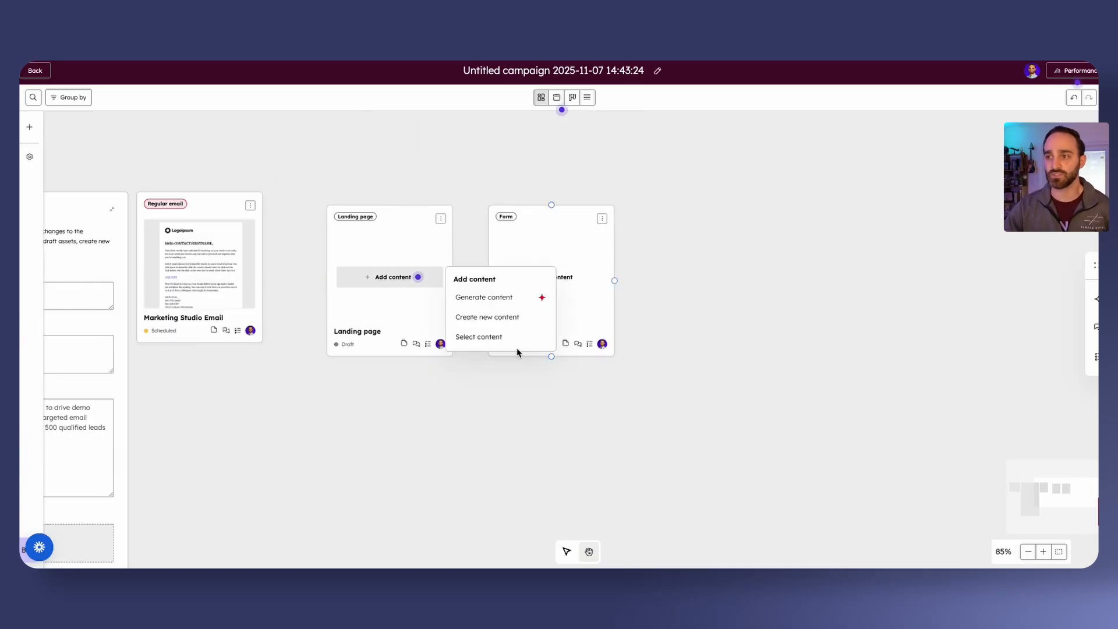
click(499, 337)
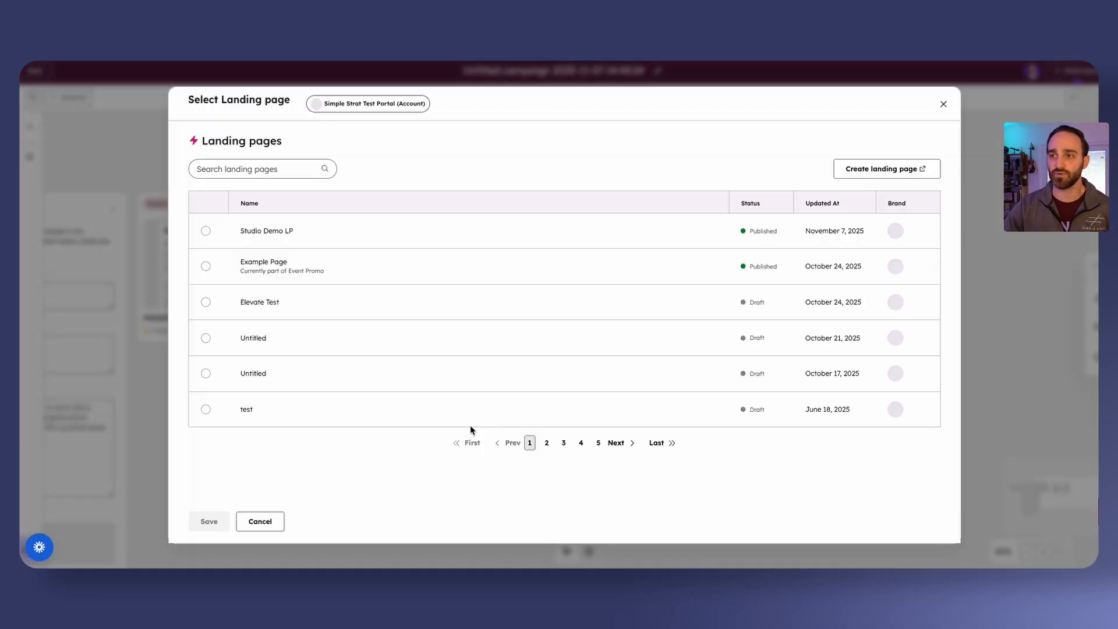
click(207, 232)
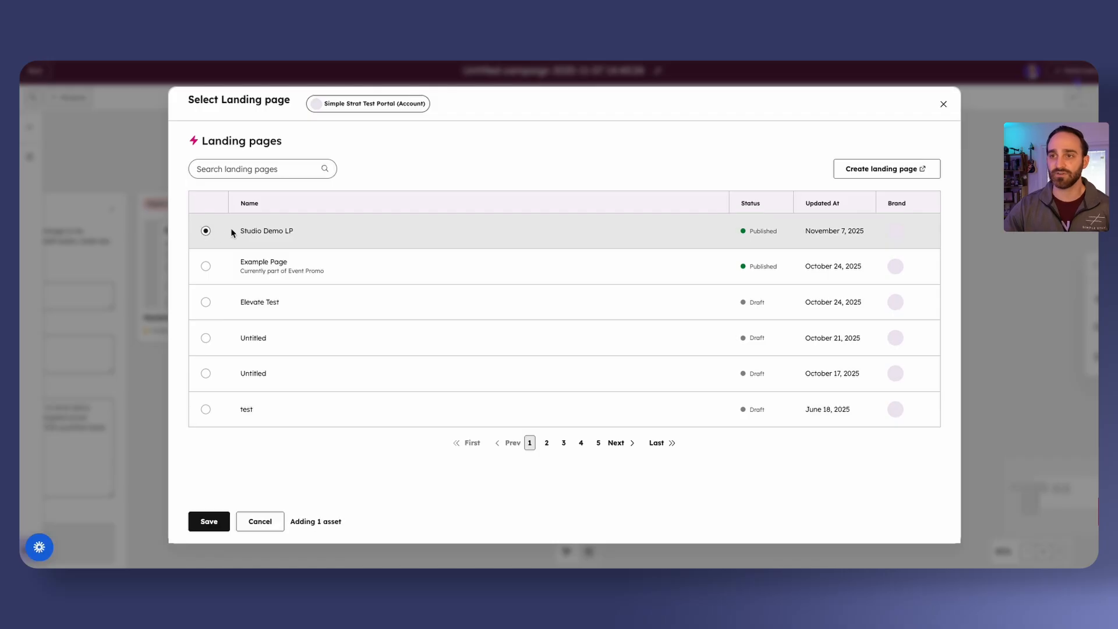
click(209, 522)
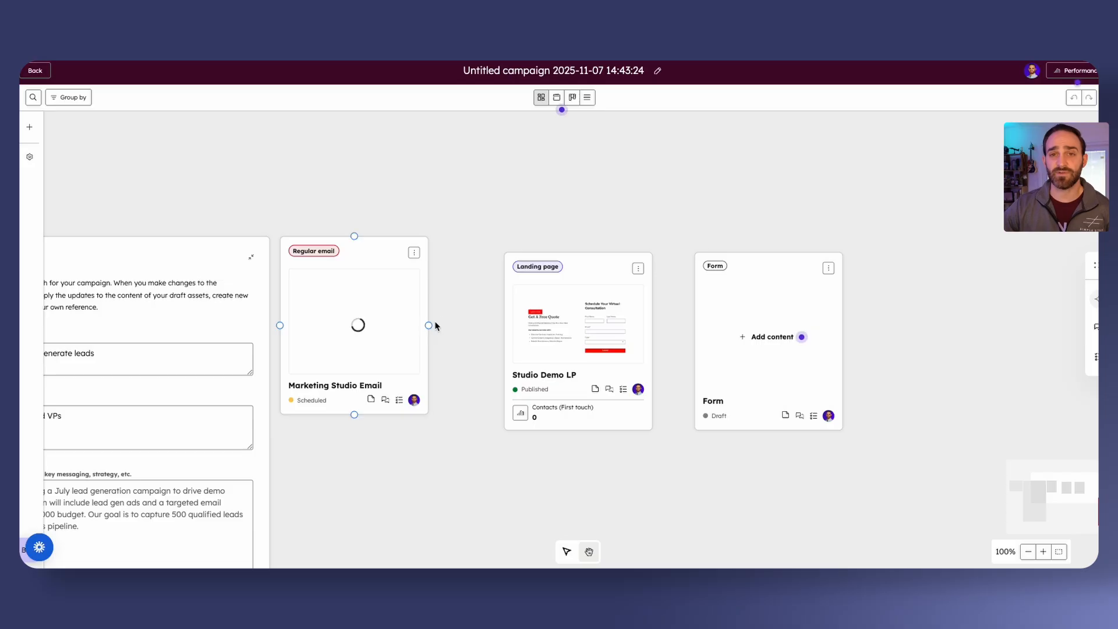
Step: Attach the existing form "Markting Studio Form" to the form card
click(780, 343)
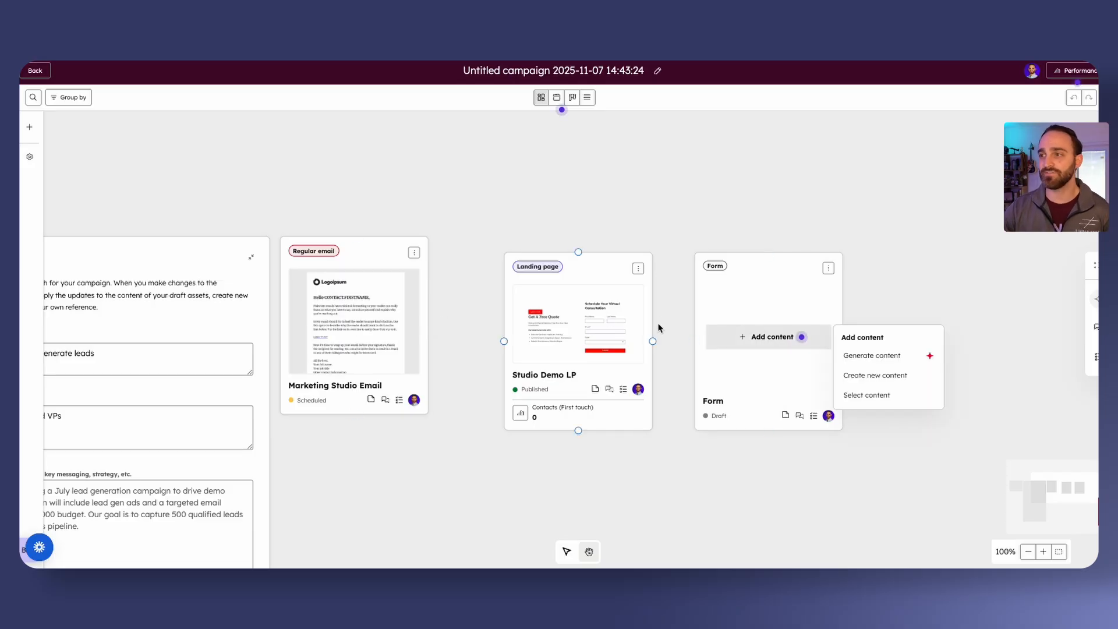
click(880, 401)
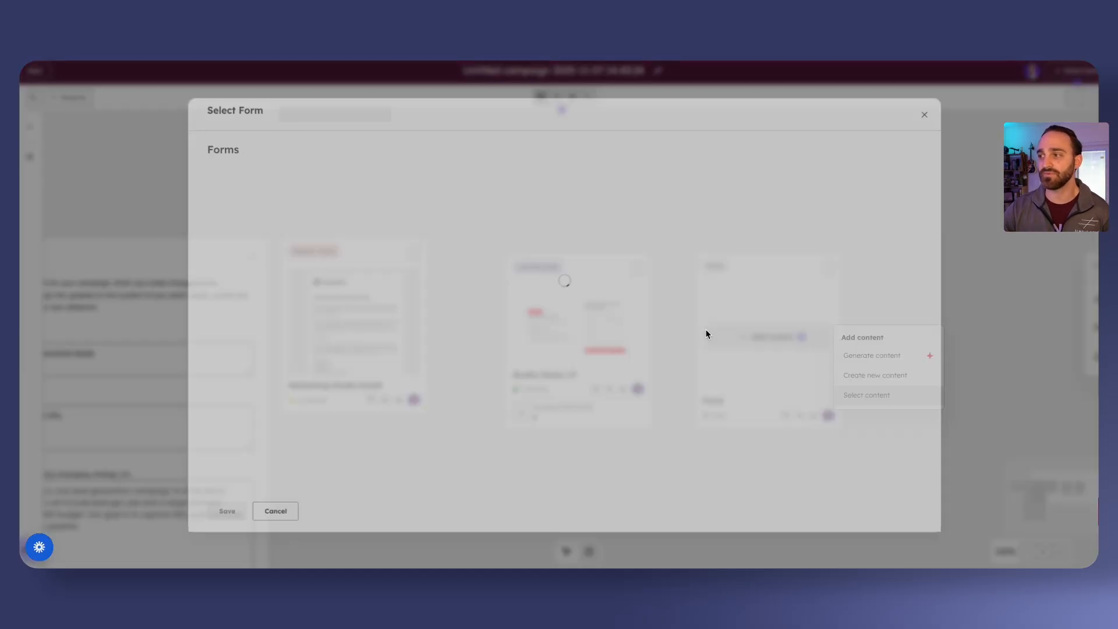
click(206, 231)
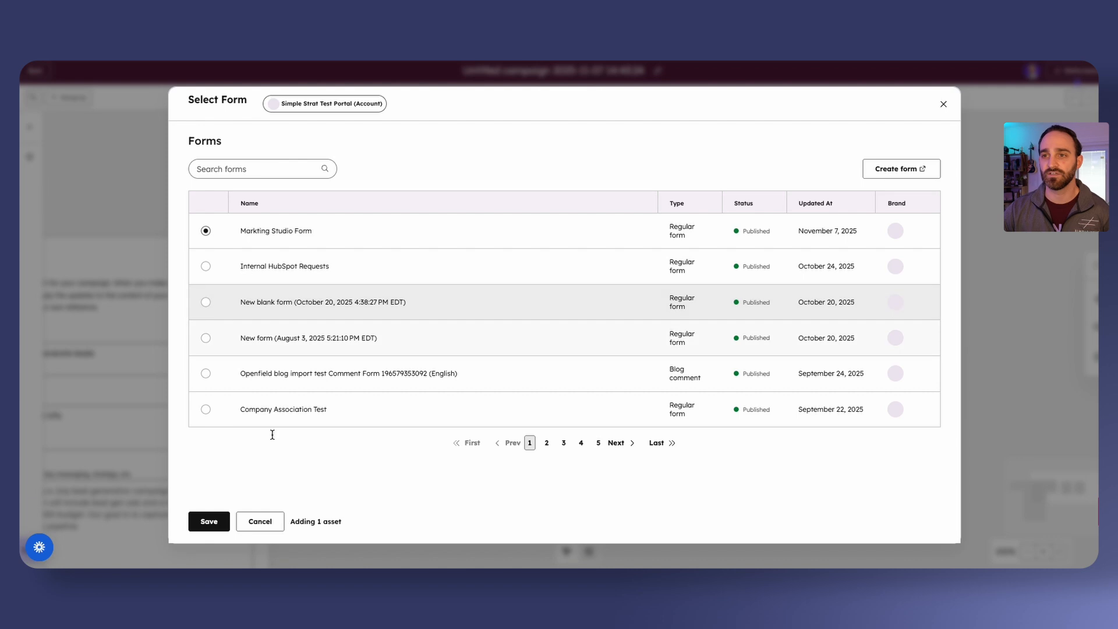
click(209, 521)
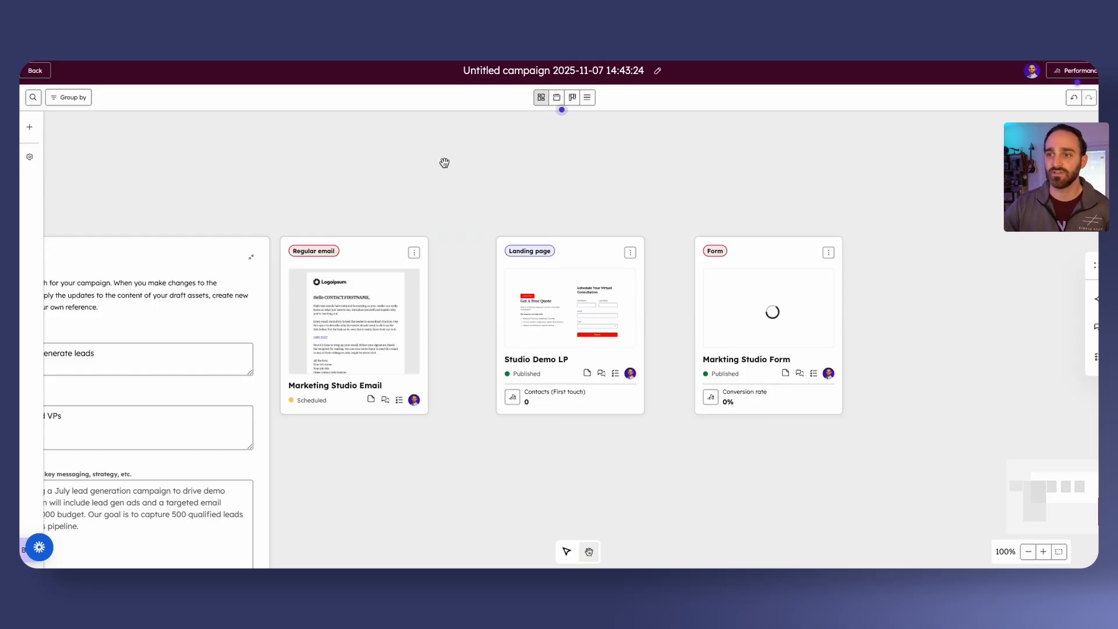
Step: Add a second marketing email card and attach the existing "Marketing Studio Email 02" to it
drag(412, 465, 716, 384)
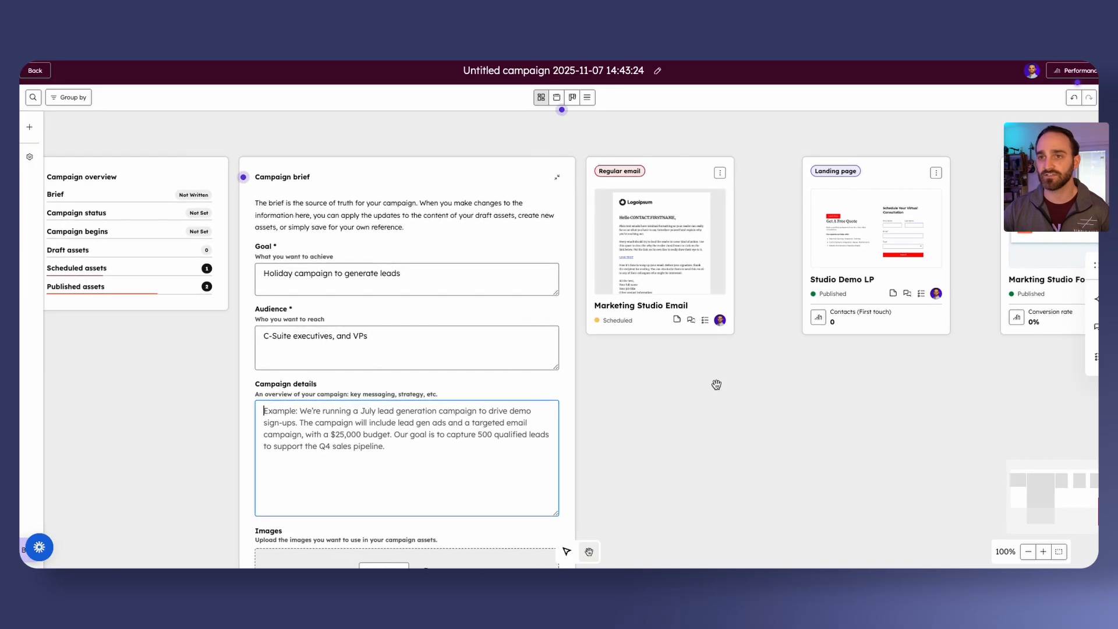
click(30, 127)
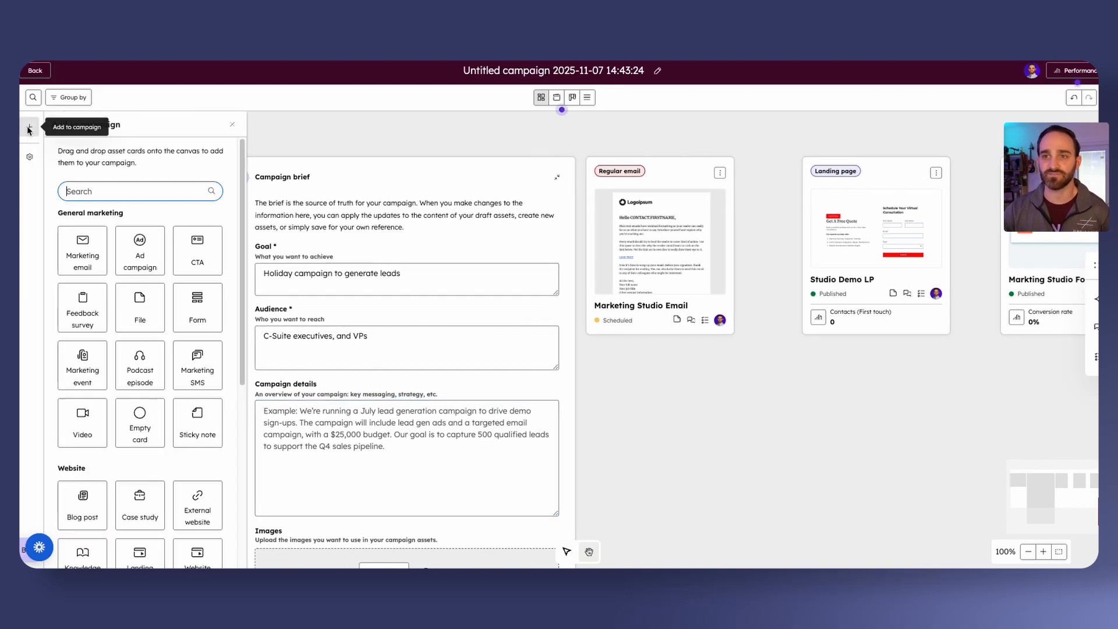
click(76, 240)
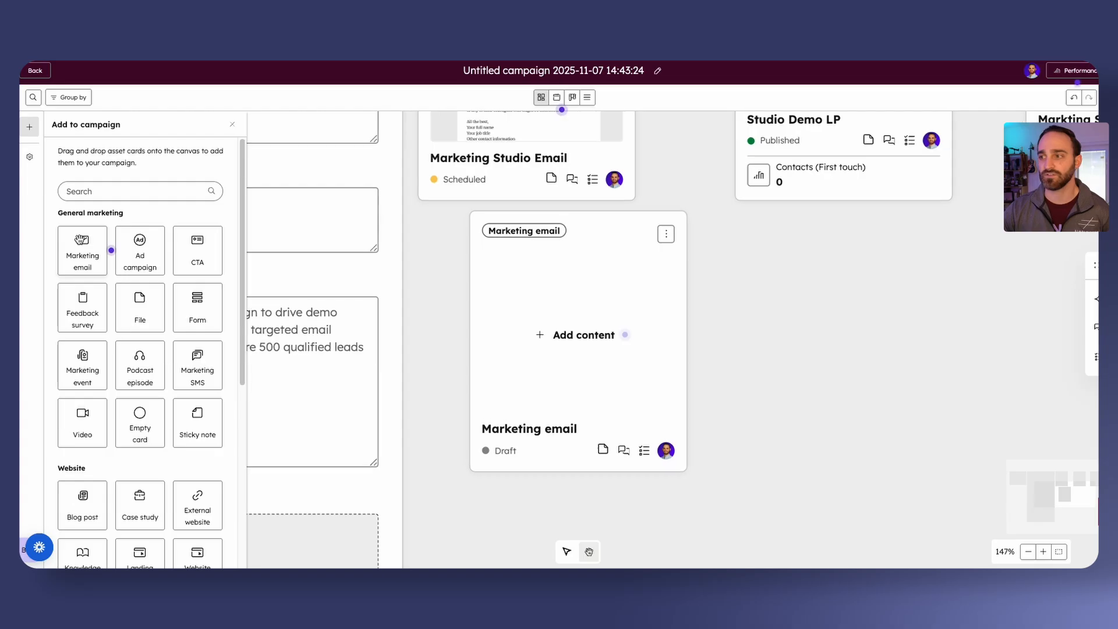
click(582, 337)
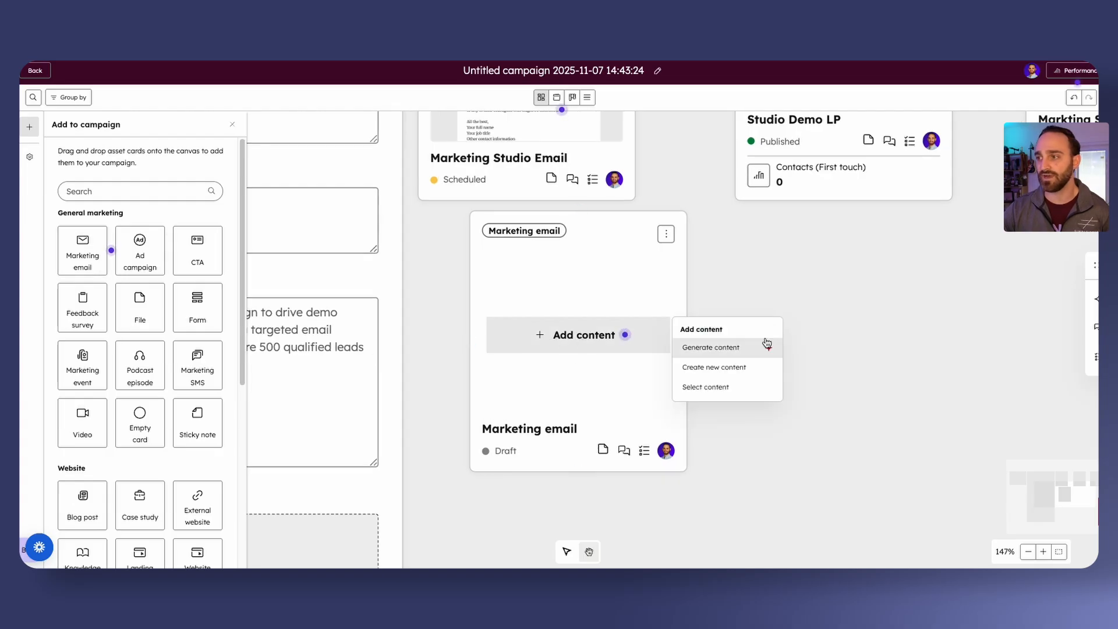
click(729, 390)
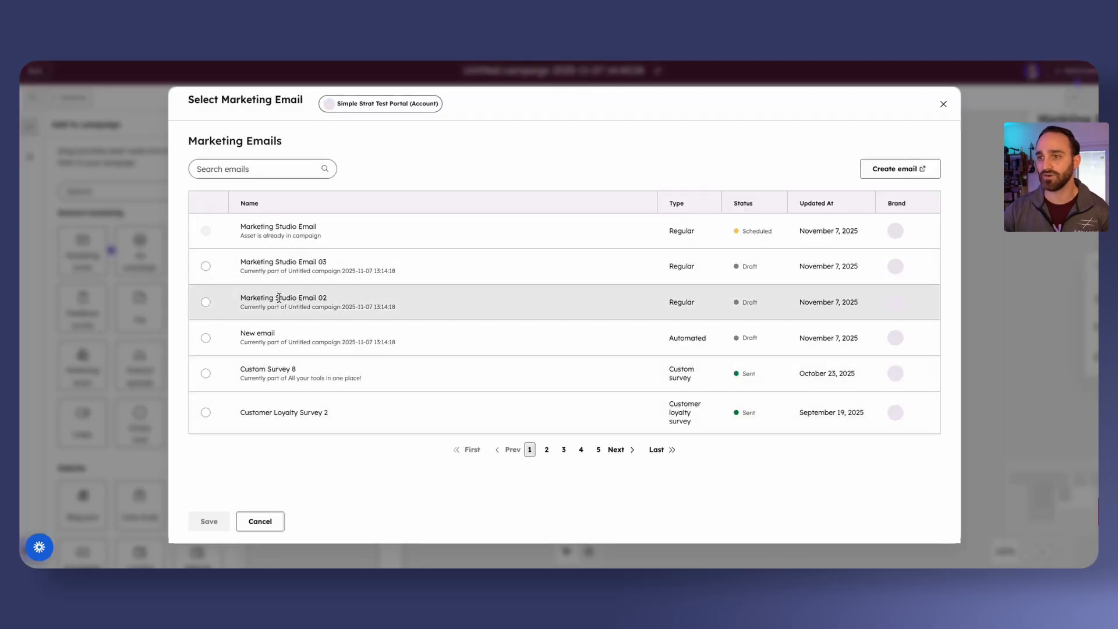
click(205, 302)
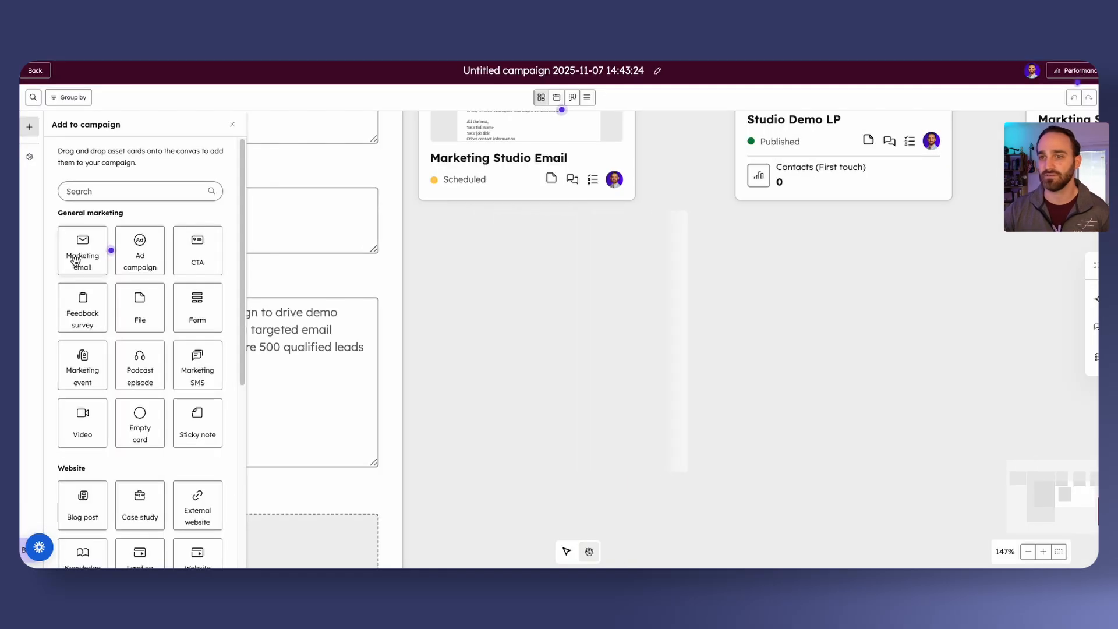
Step: Add a third marketing email card and attach the existing "Marketing Studio Email 03" to it
drag(74, 259, 804, 373)
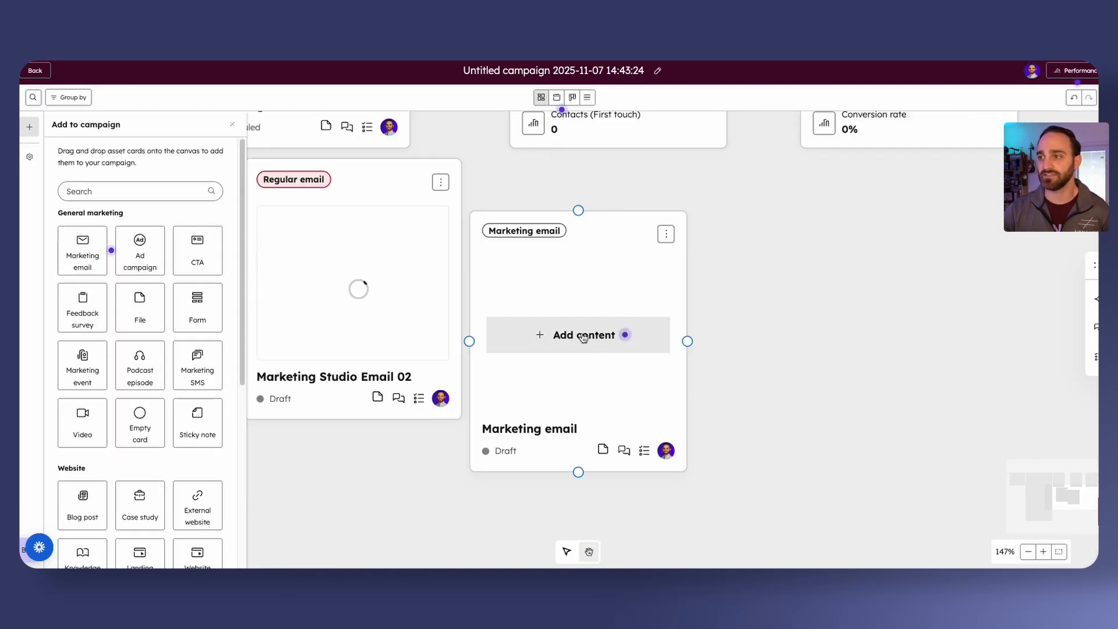
click(585, 340)
click(723, 388)
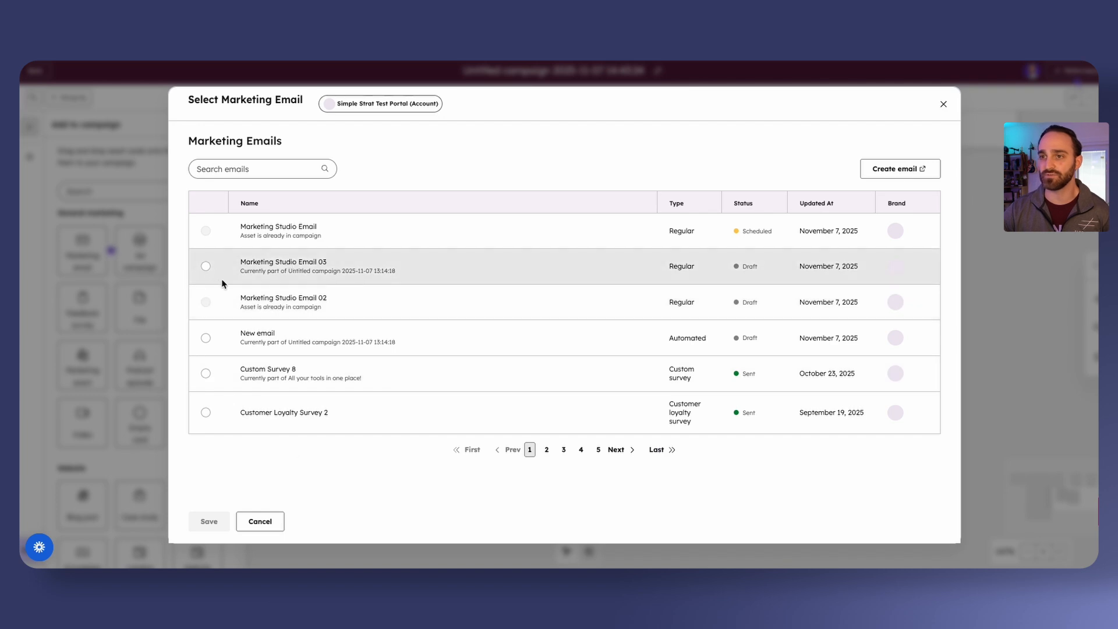
click(205, 266)
click(219, 523)
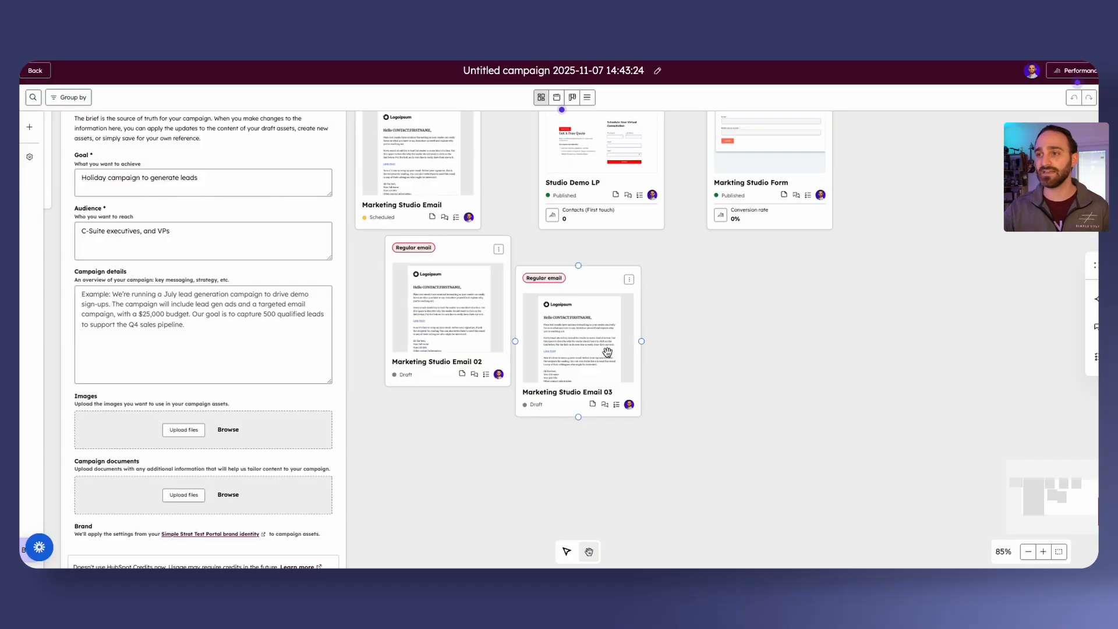
Step: Arrange the Marketing Studio Email 02 and 03 cards below the first email and connect the three emails in sequence
drag(455, 297, 434, 327)
drag(587, 327, 610, 422)
mouse_move(418, 232)
mouse_down()
mouse_move(429, 232)
mouse_move(427, 266)
mouse_up()
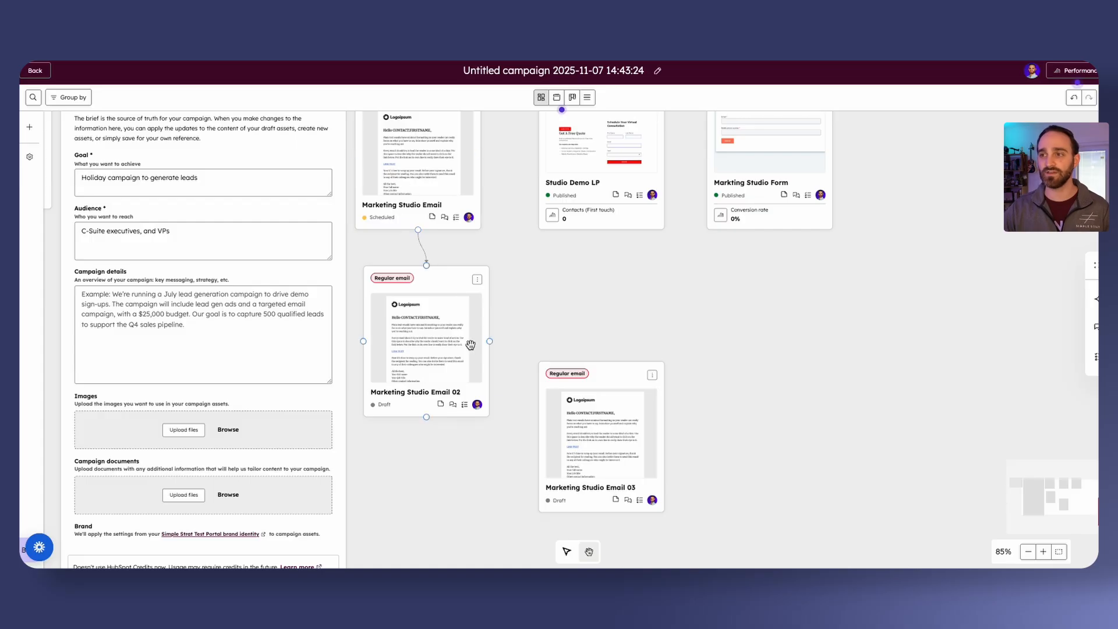
mouse_move(426, 417)
mouse_down()
mouse_move(529, 420)
mouse_move(538, 436)
mouse_up()
drag(622, 373, 548, 458)
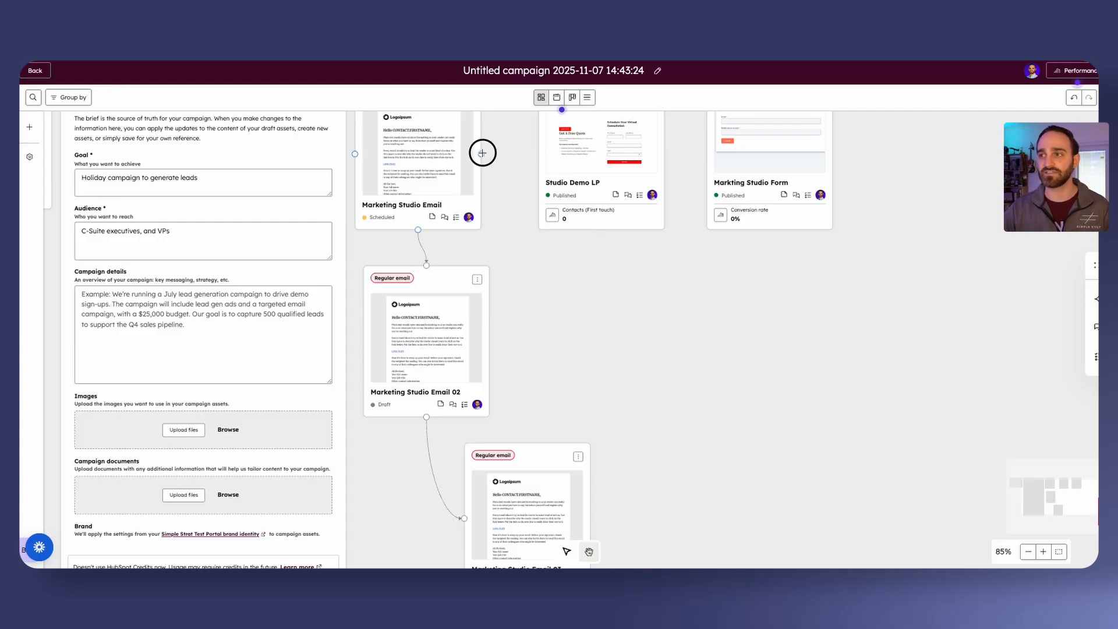
Step: Connect each of the three email cards to the Studio Demo LP card, and that card to the Markting Studio Form card
drag(482, 153, 538, 154)
drag(491, 343, 606, 232)
drag(591, 518, 601, 231)
scroll(742, 317, up, 1)
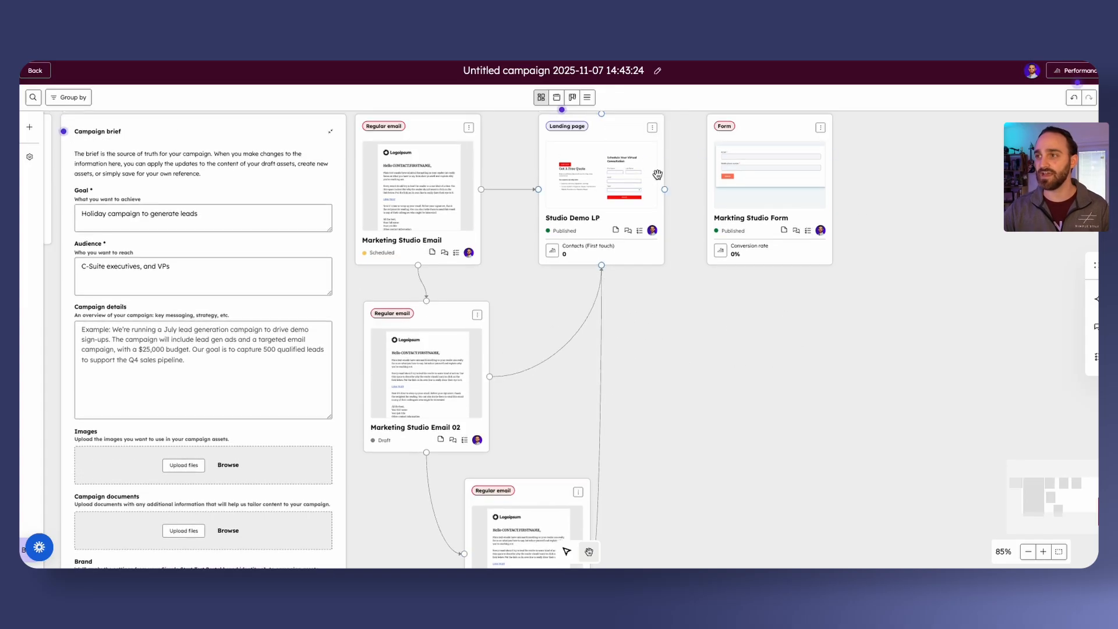
drag(664, 188, 707, 187)
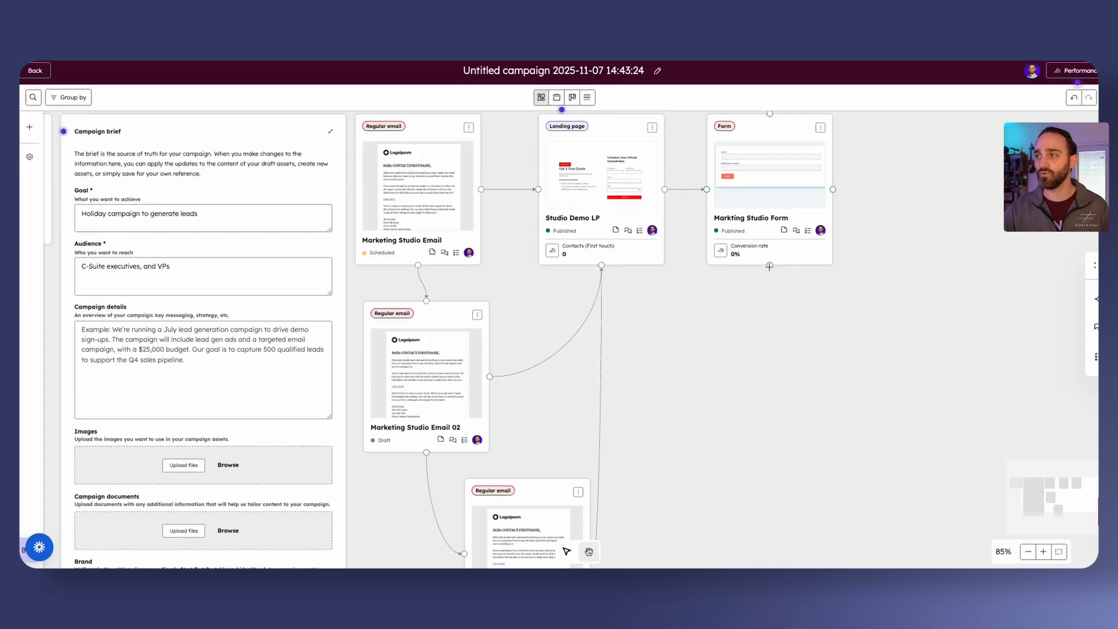
drag(770, 266, 806, 338)
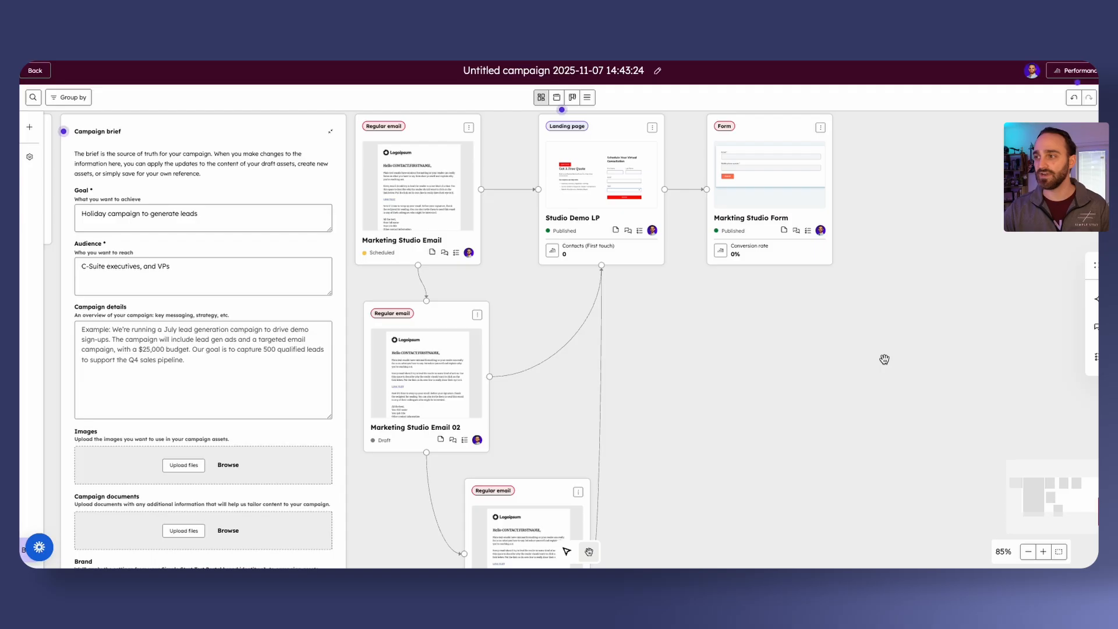
Step: Add a call card to the campaign and place it below the Markting Studio Form card
click(29, 127)
scroll(151, 406, down, 5)
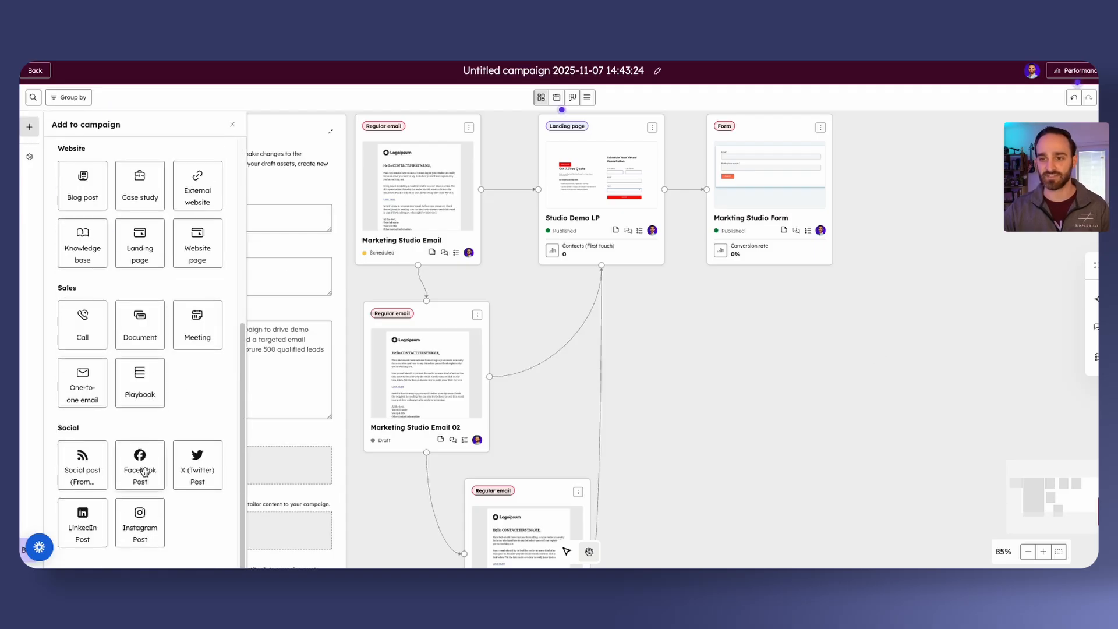
click(92, 331)
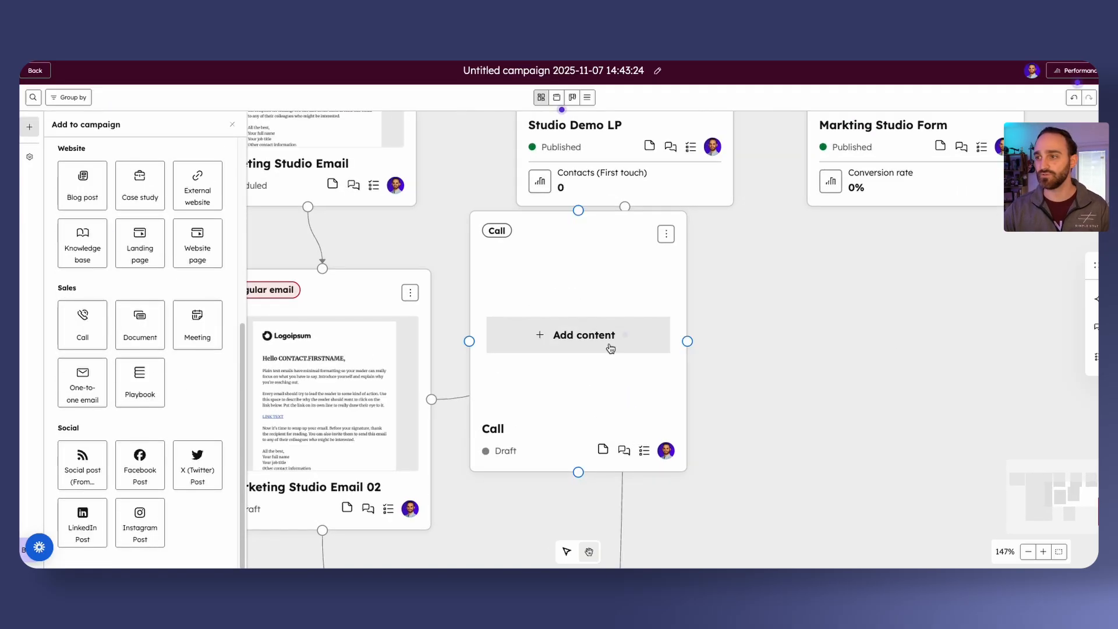
drag(520, 267, 874, 298)
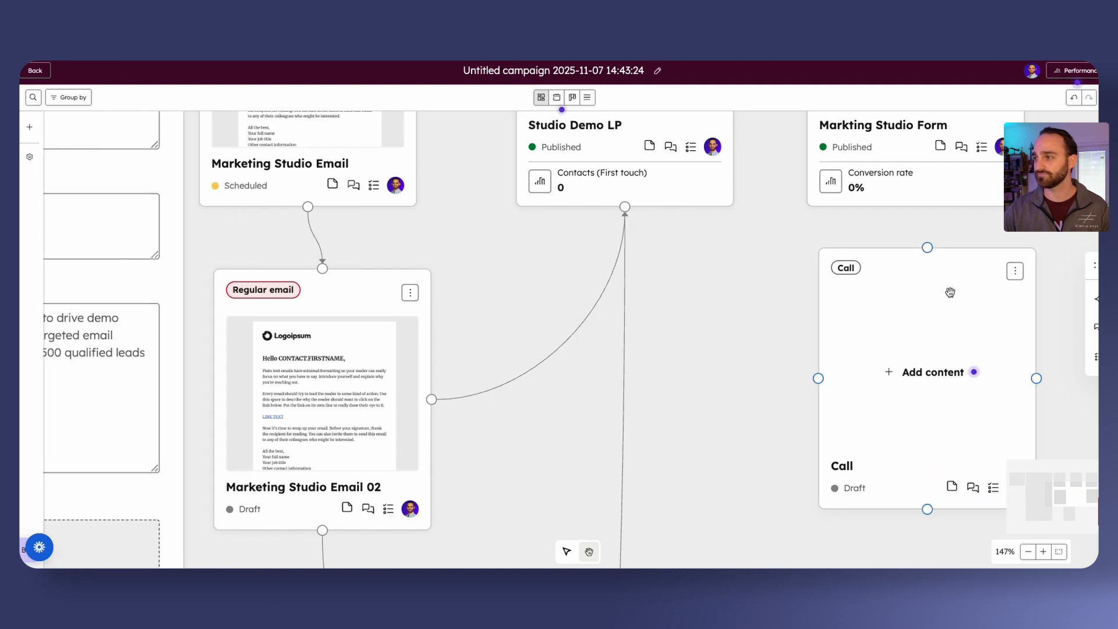
click(1028, 552)
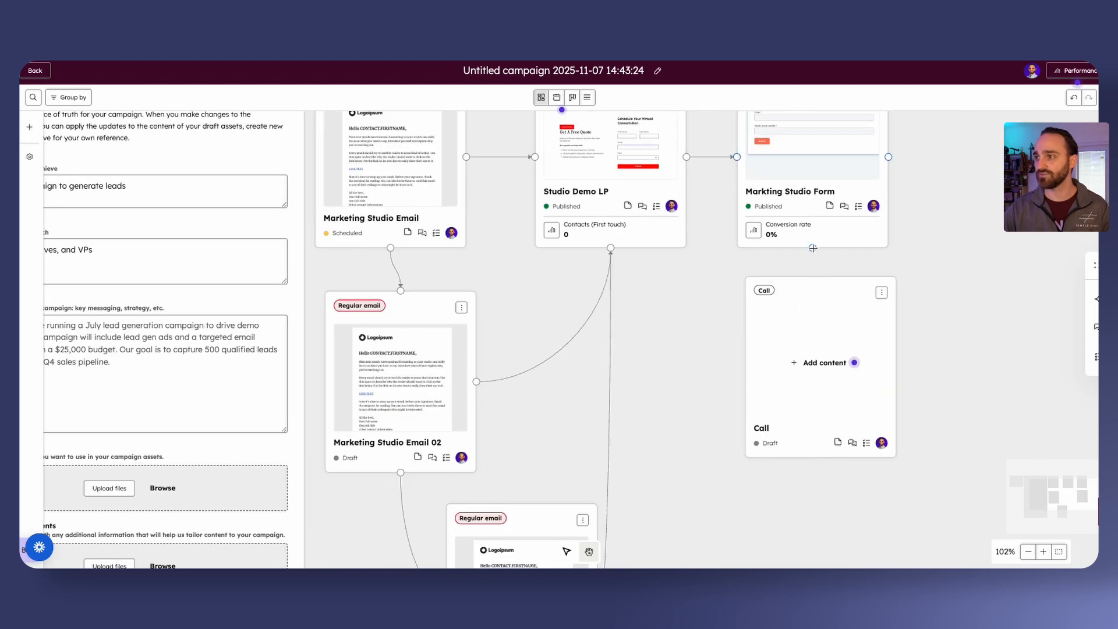
Step: Connect the Markting Studio Form card to the call card and align the call card level with the Marketing Studio Email 02 card
drag(813, 248, 841, 344)
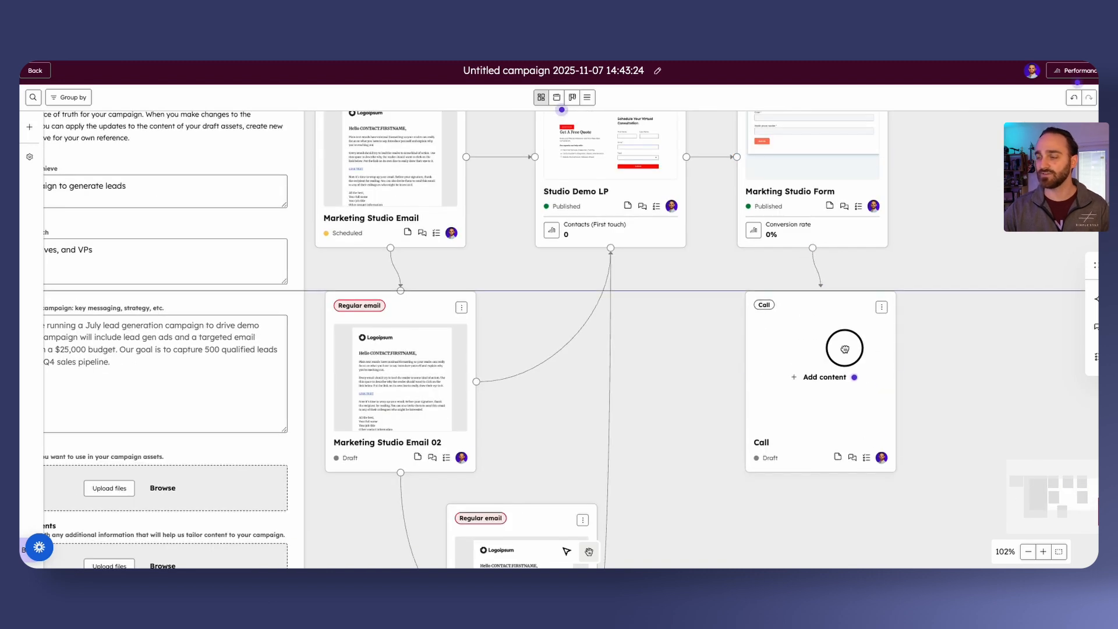
click(841, 384)
click(961, 325)
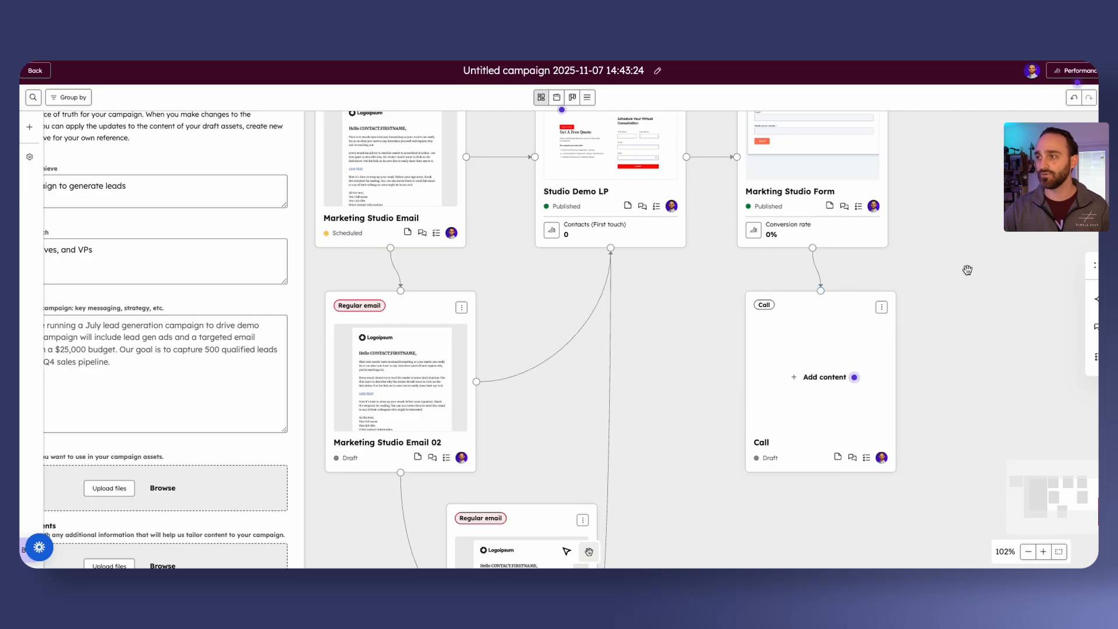
click(1031, 554)
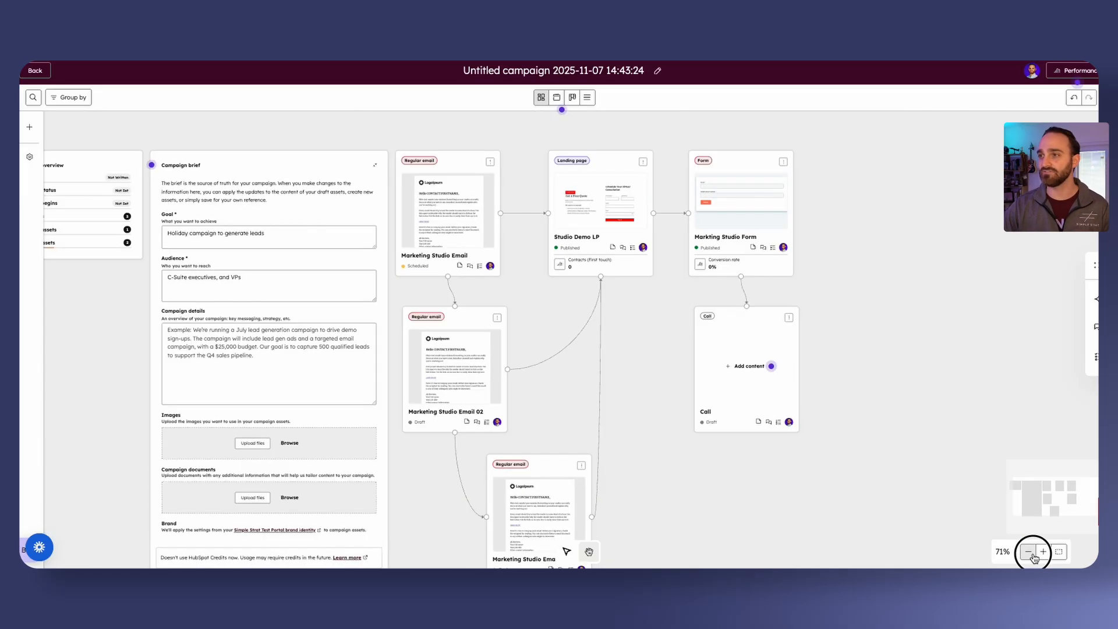
click(1029, 551)
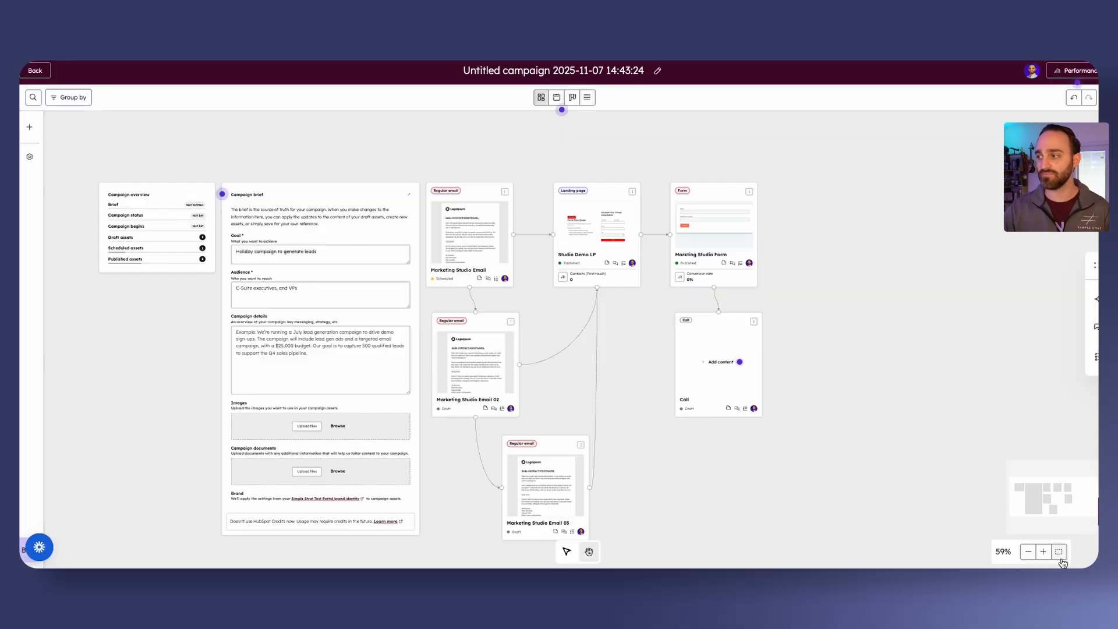
Step: Set the campaign start date to 11/10/2025 and the end date to 11/30/2025 in the campaign properties
click(1043, 552)
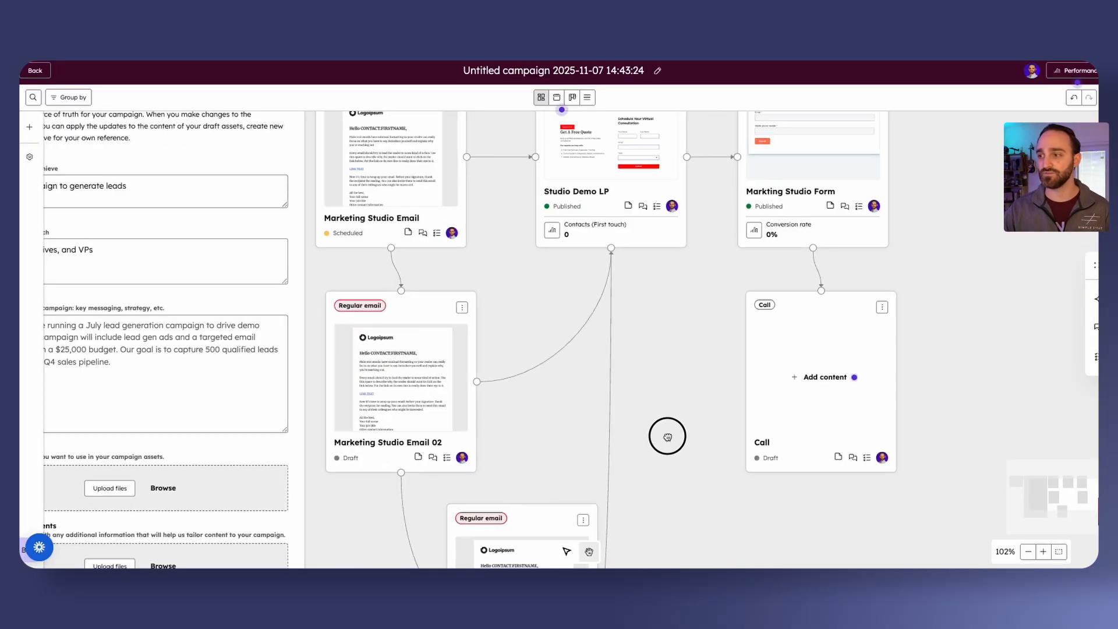
drag(667, 436, 1095, 553)
drag(267, 373, 380, 415)
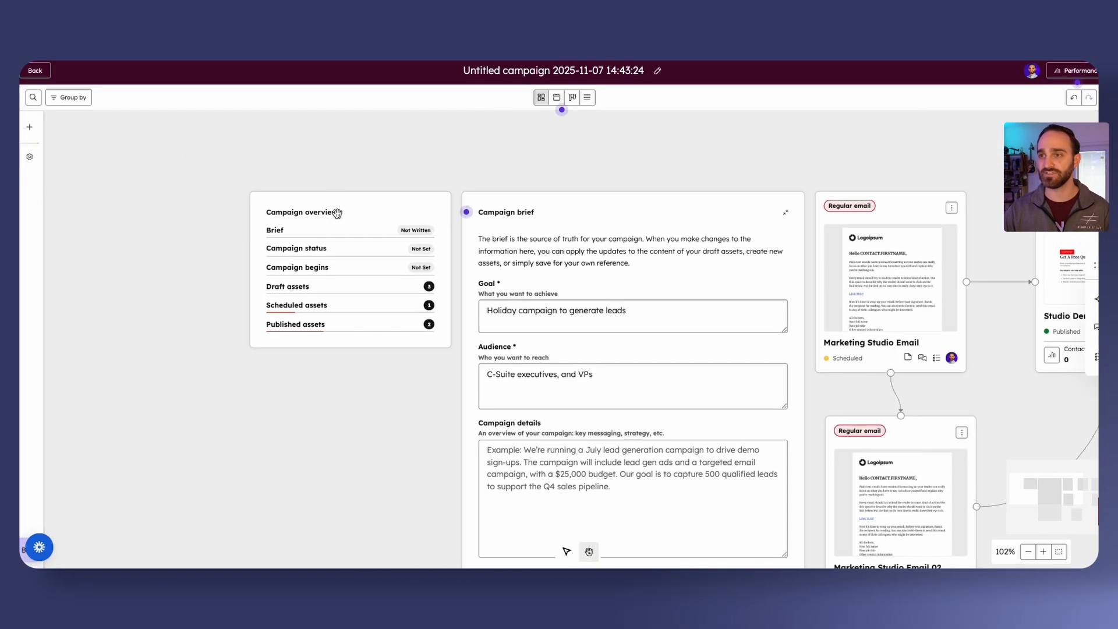
scroll(336, 233, down, 3)
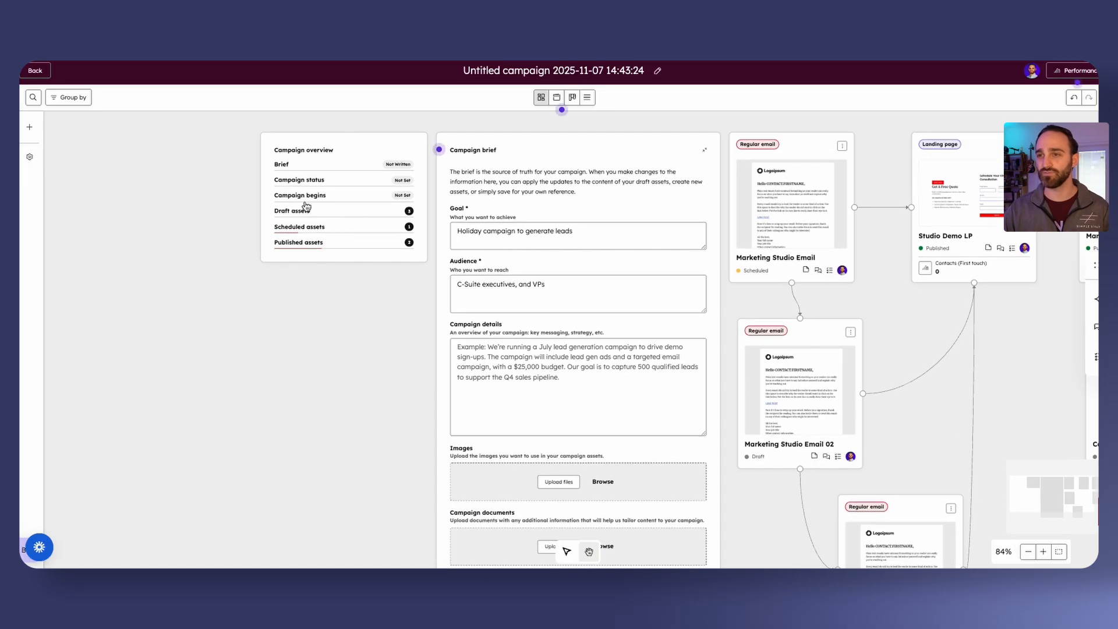
click(315, 187)
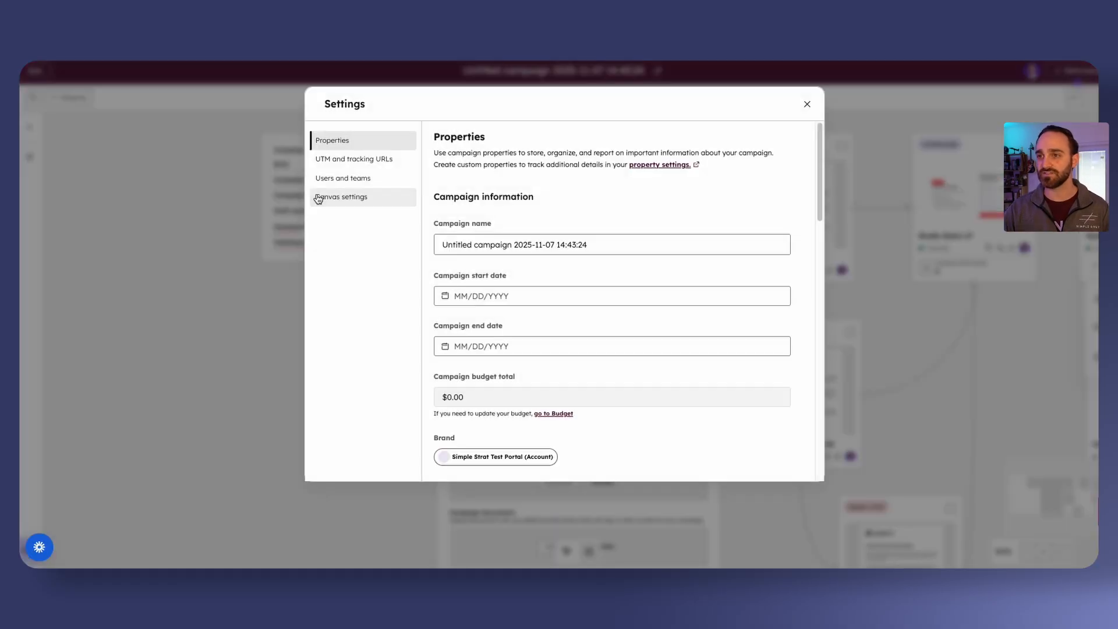
click(517, 289)
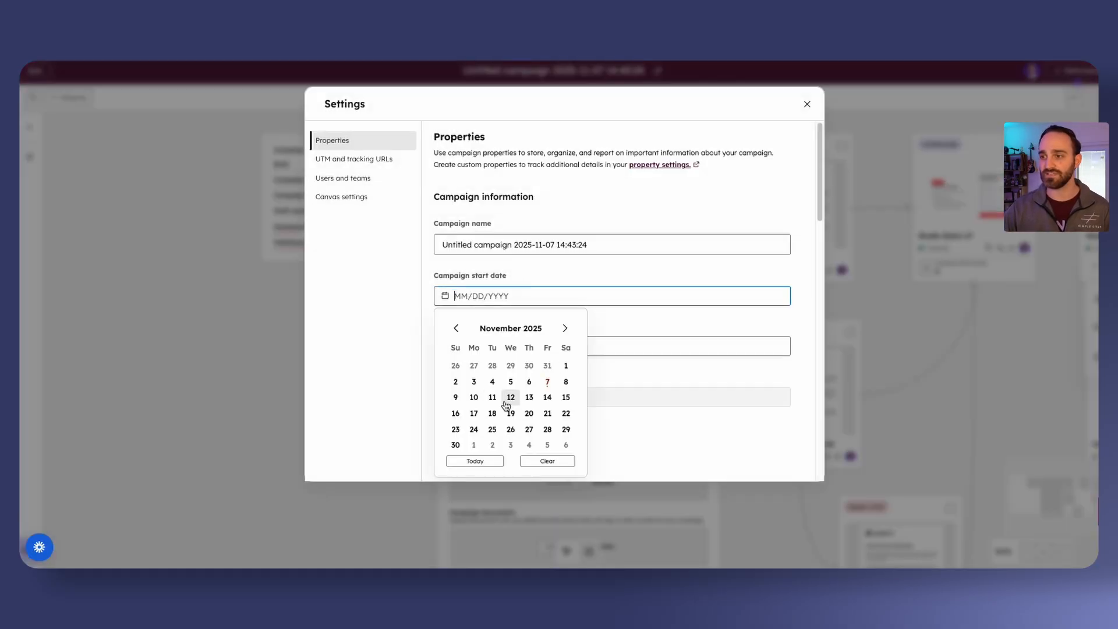
click(474, 397)
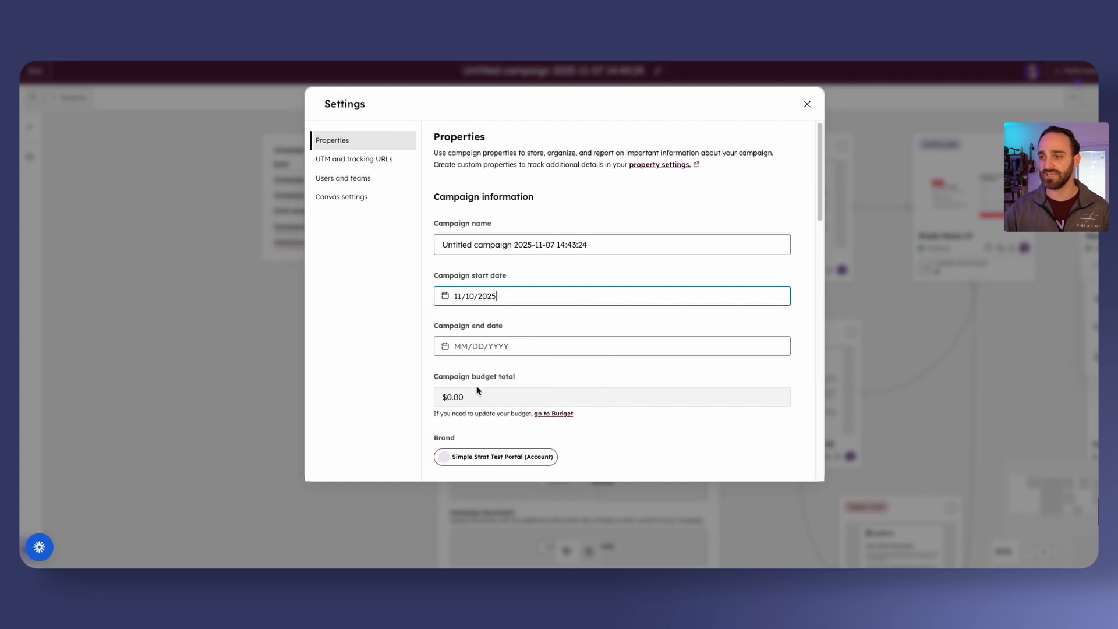
click(481, 344)
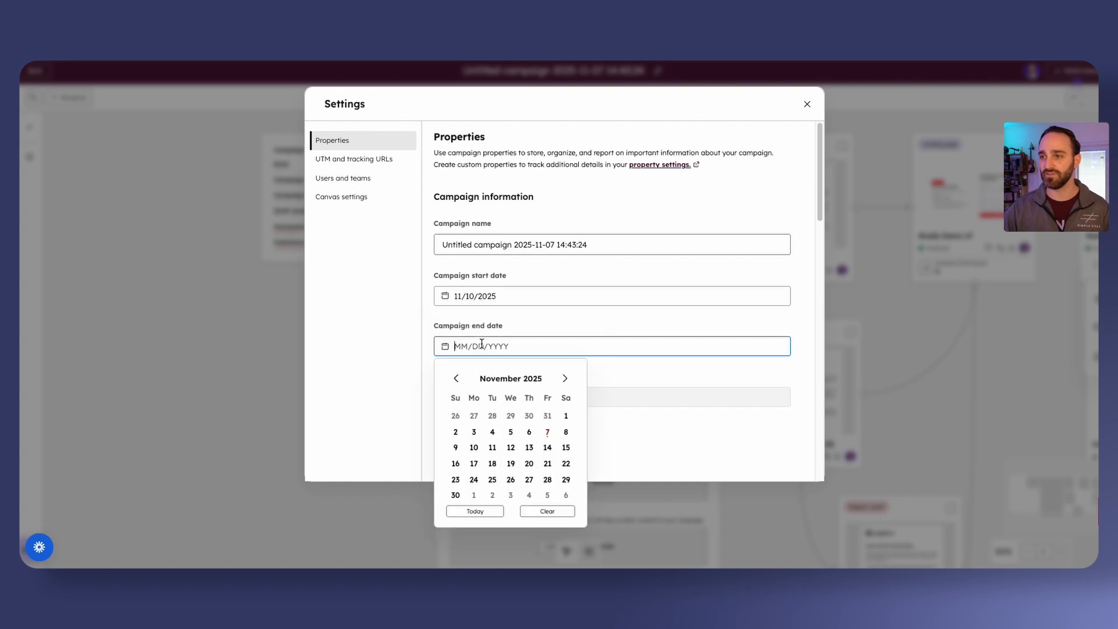
click(456, 495)
scroll(499, 397, down, 1)
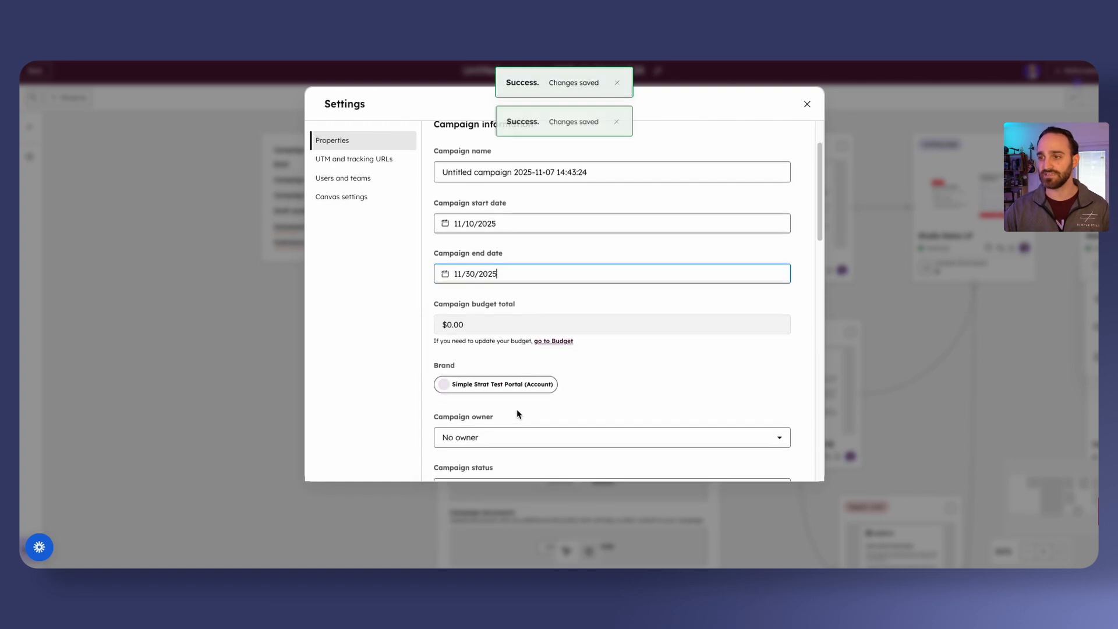
click(807, 105)
Step: Show the campaign as a calendar and try to schedule Marketing Studio Email 02 for 11/18/2025 at 12:00 PM
click(557, 100)
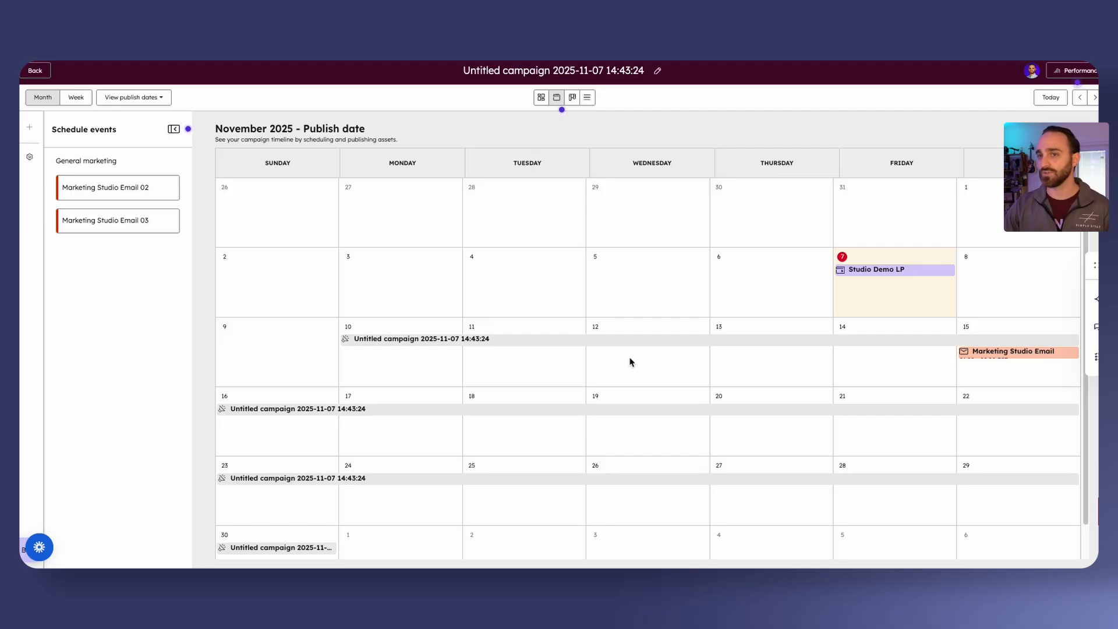
drag(145, 186, 514, 434)
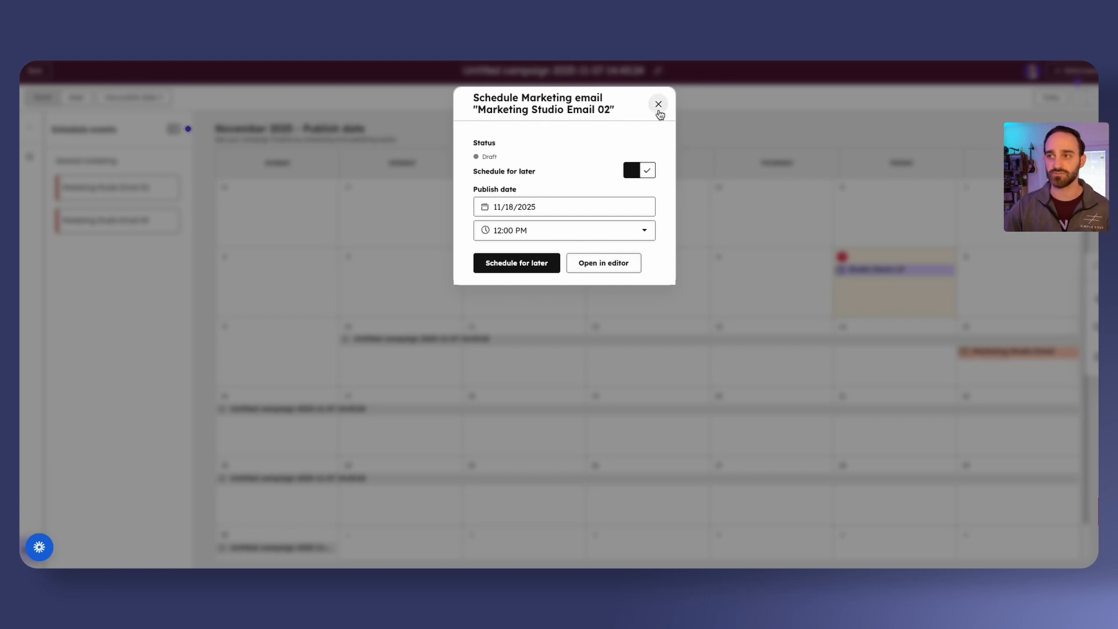
click(659, 105)
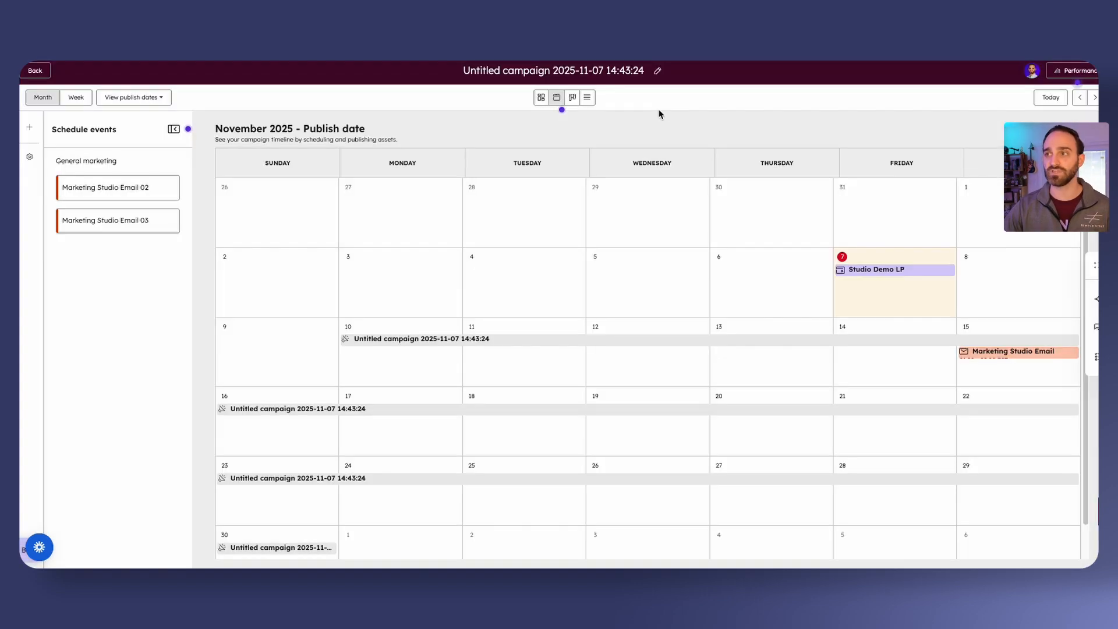
Step: Show the assets as a status board and create the task "Complete setting up this email" for Marketing Studio Email 02
click(572, 97)
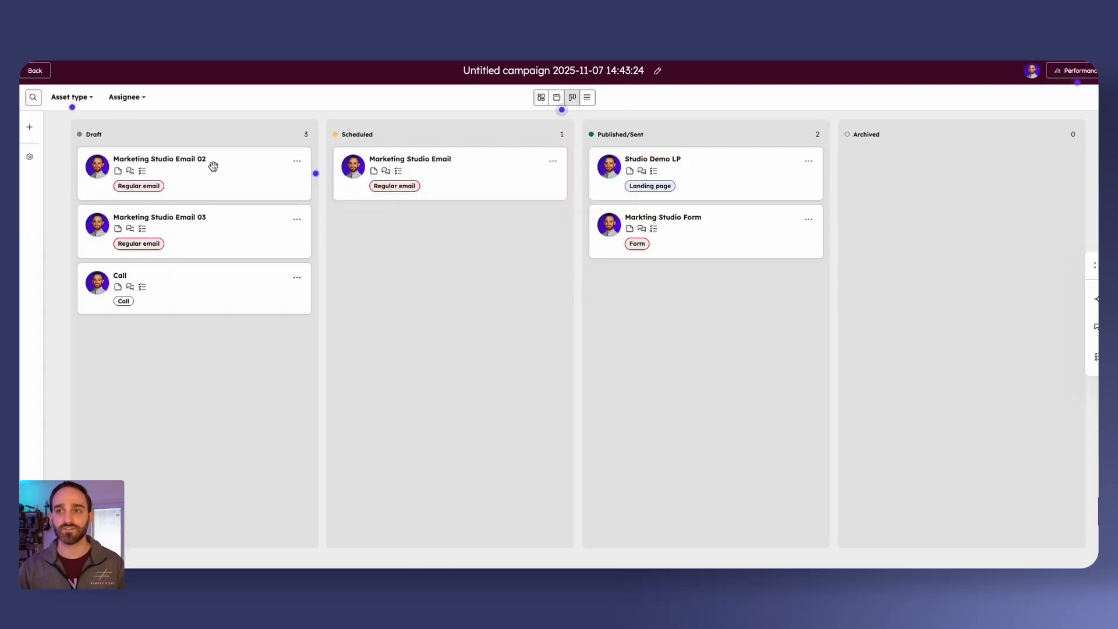
click(298, 164)
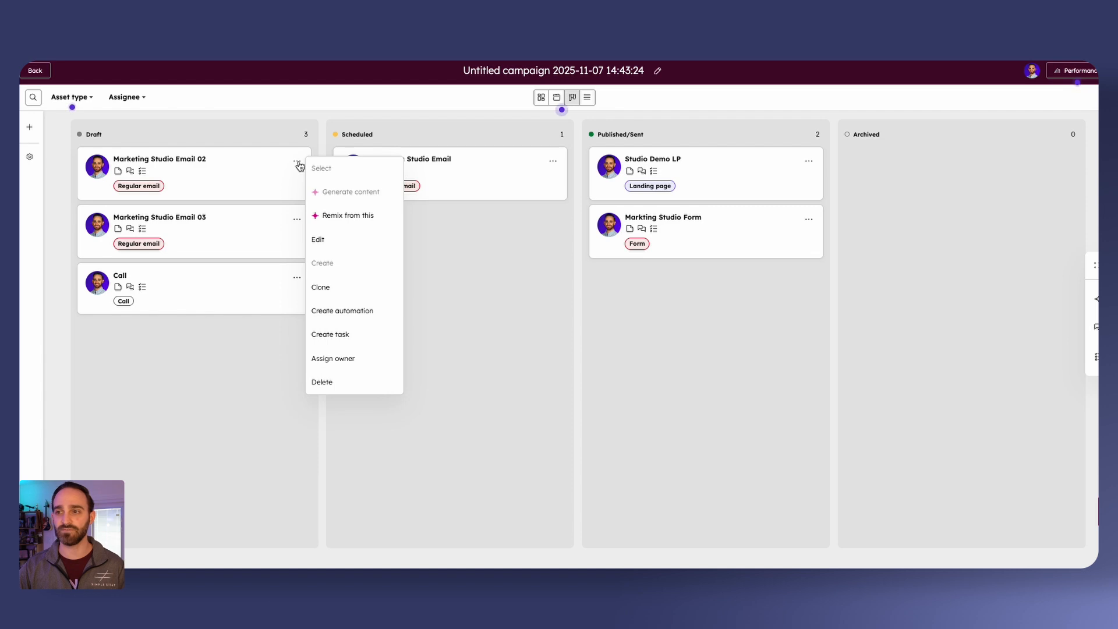
click(336, 334)
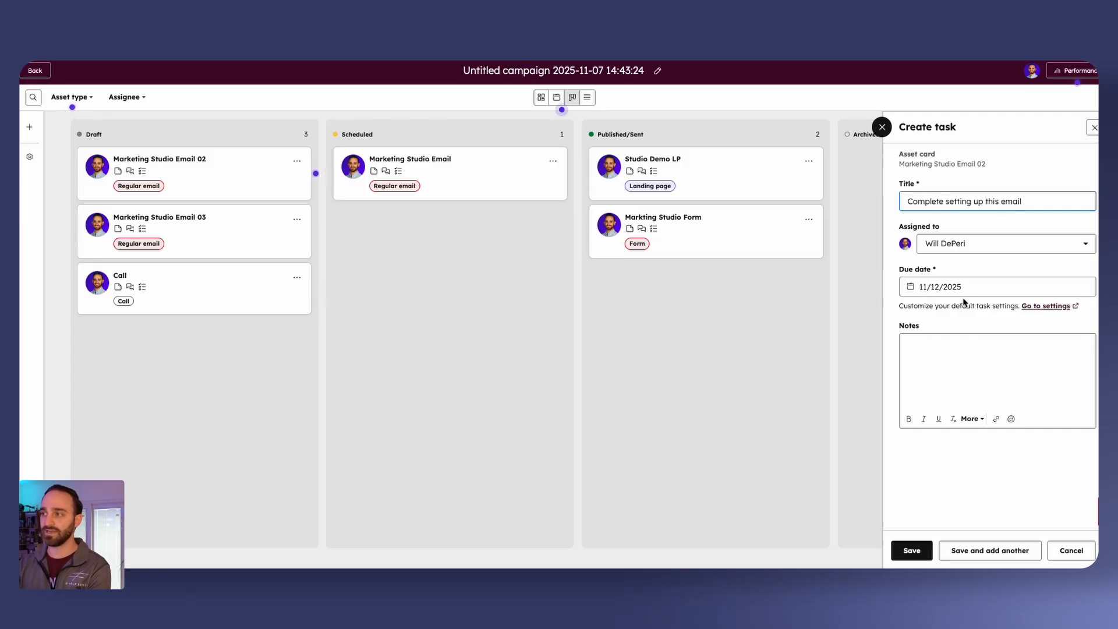
click(912, 550)
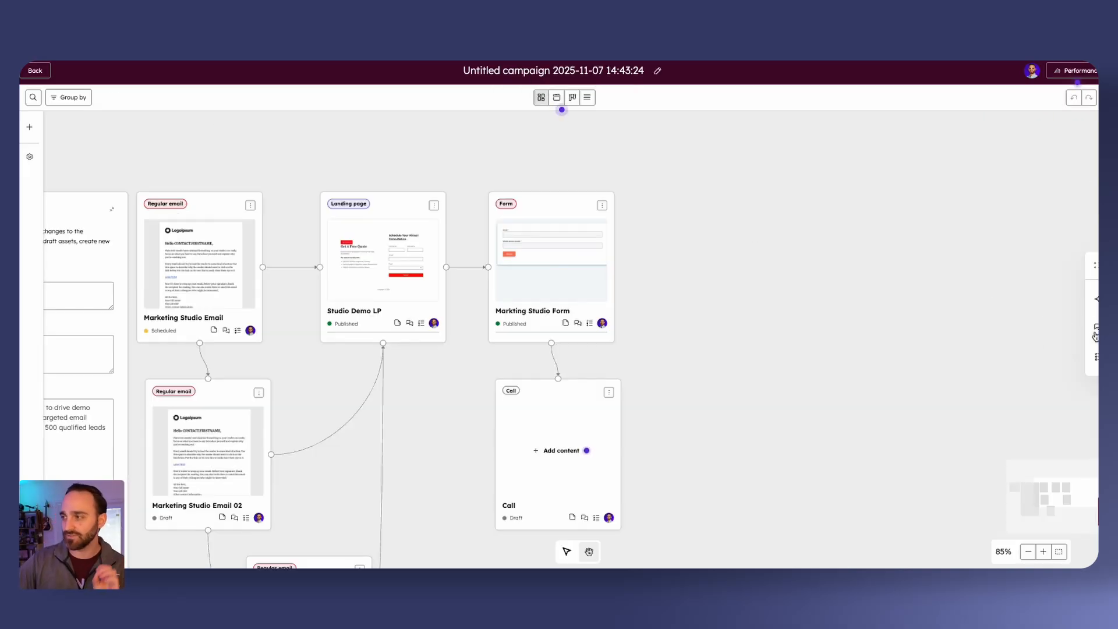
Step: Open the campaign's task list and mark the "Complete setting up this email" task as complete
click(1095, 358)
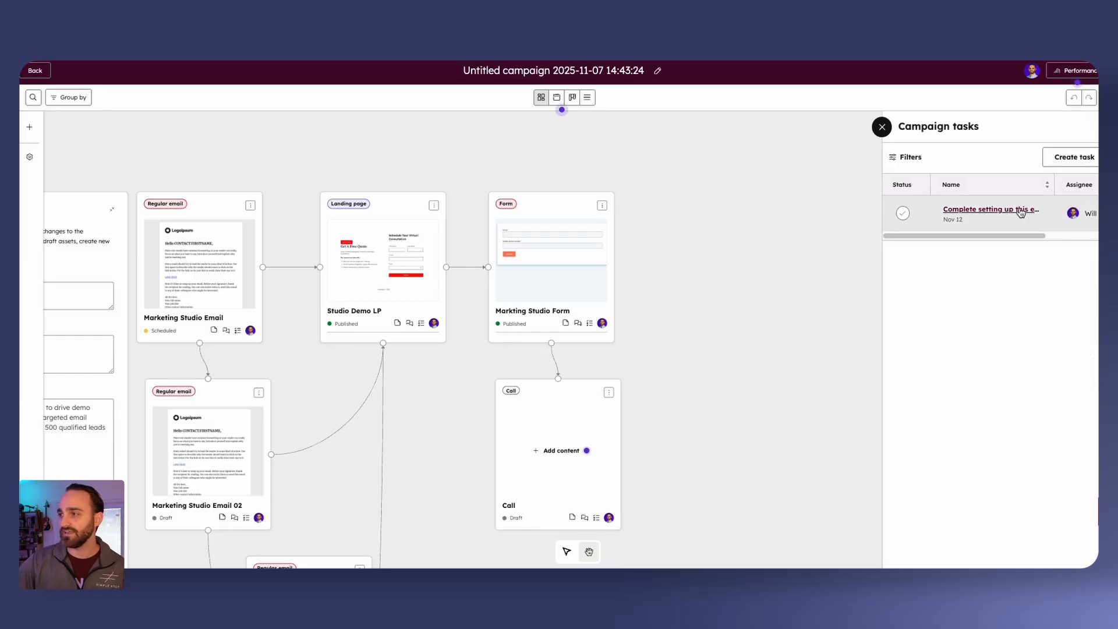
click(904, 214)
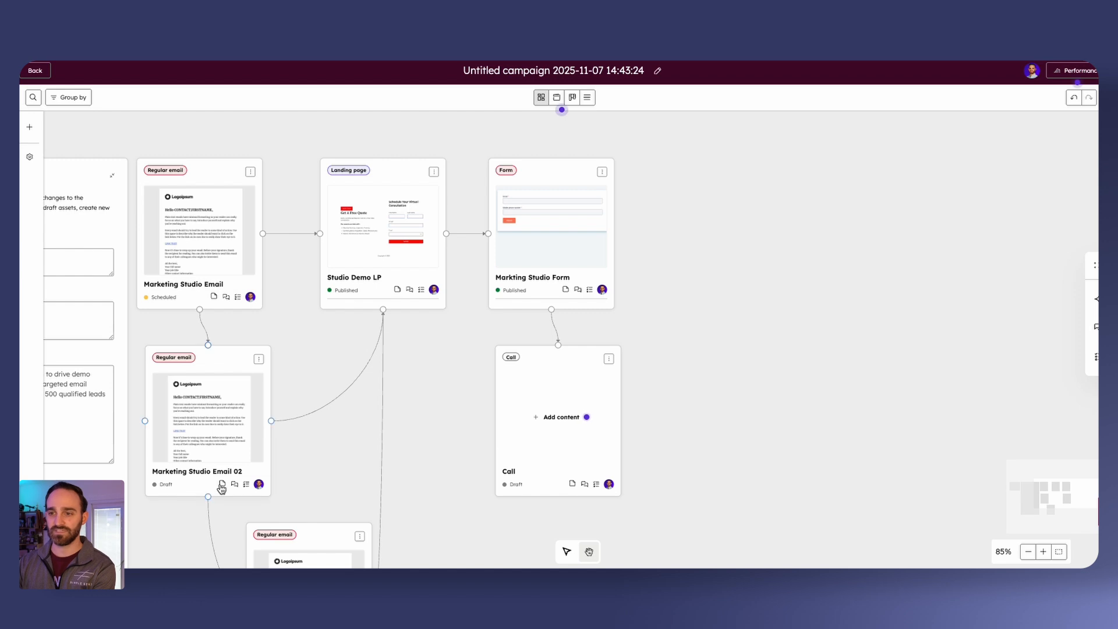
Step: Post a comment on the Marketing Studio Email 02 card that mentions a colleague and says "ready for images"
click(221, 488)
click(421, 429)
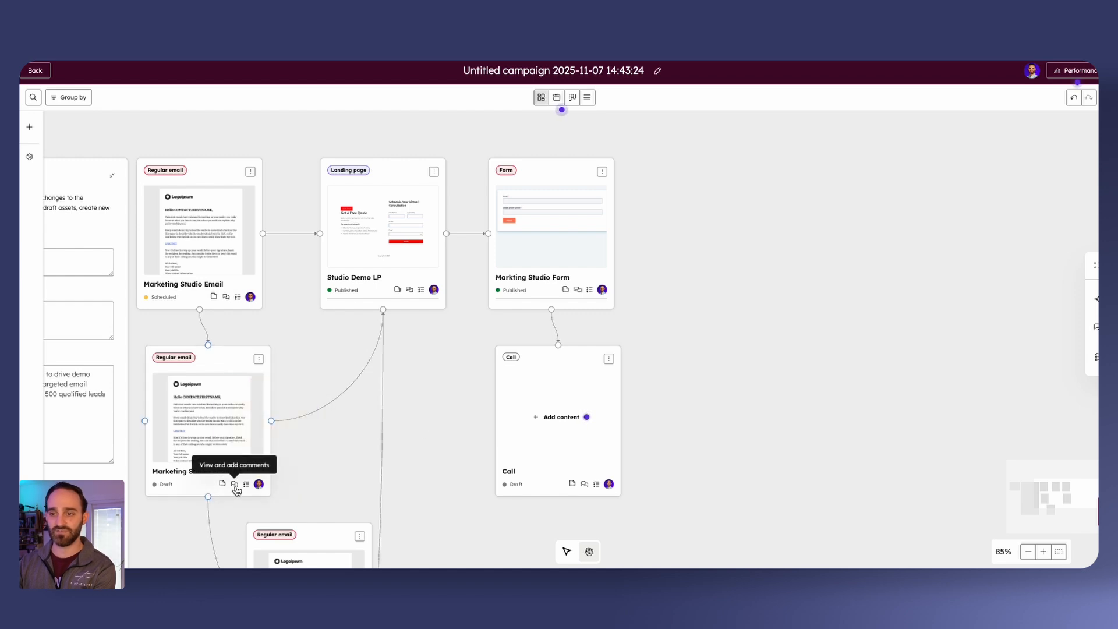
click(235, 487)
click(236, 488)
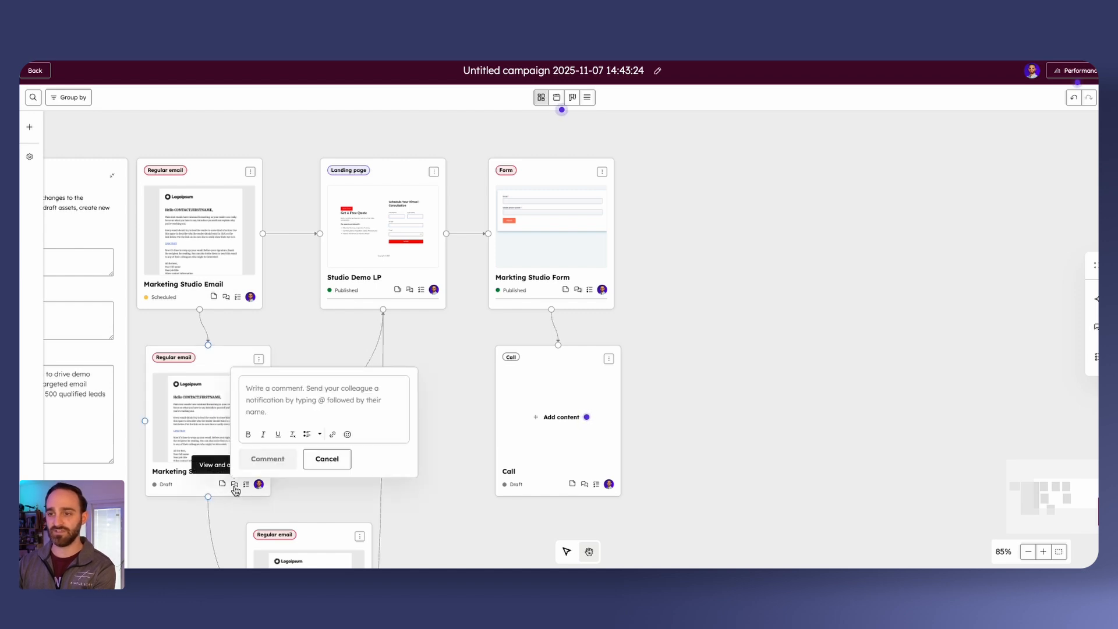
text(@mary)
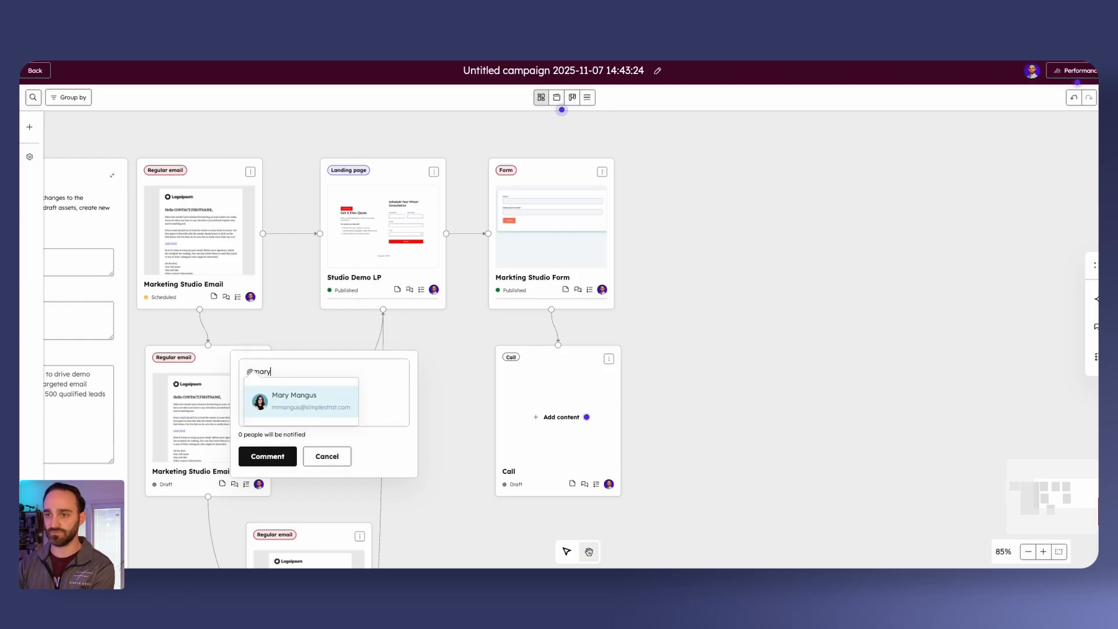
click(308, 395)
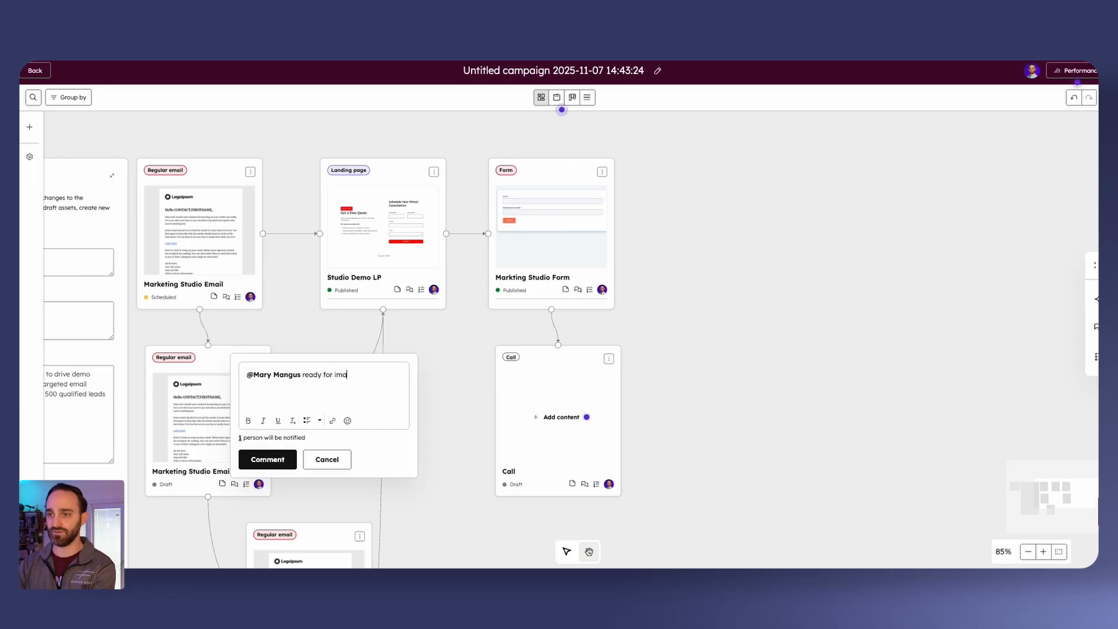
click(268, 460)
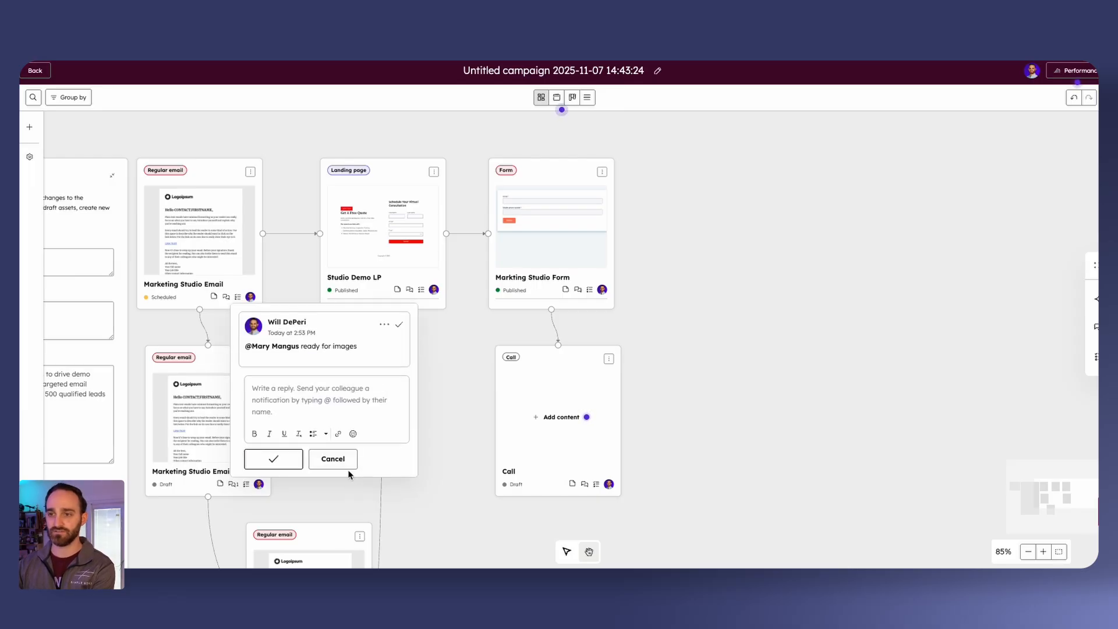
Step: Create an "add images" task for the Marketing Studio Email 02 card and assign it to the colleague mentioned in the comment
click(246, 484)
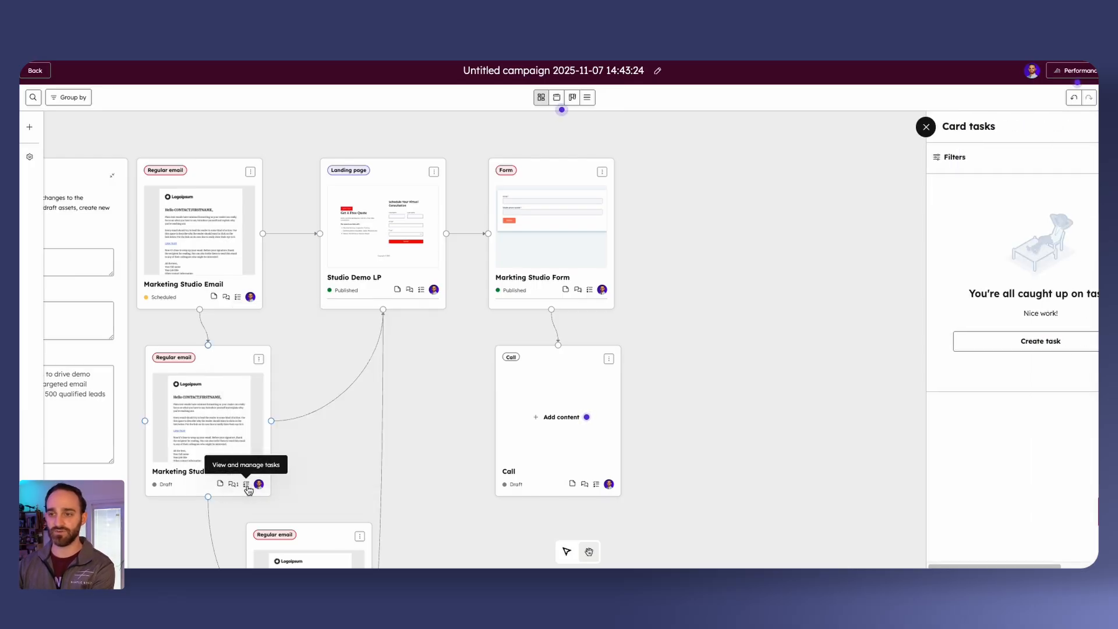
click(955, 342)
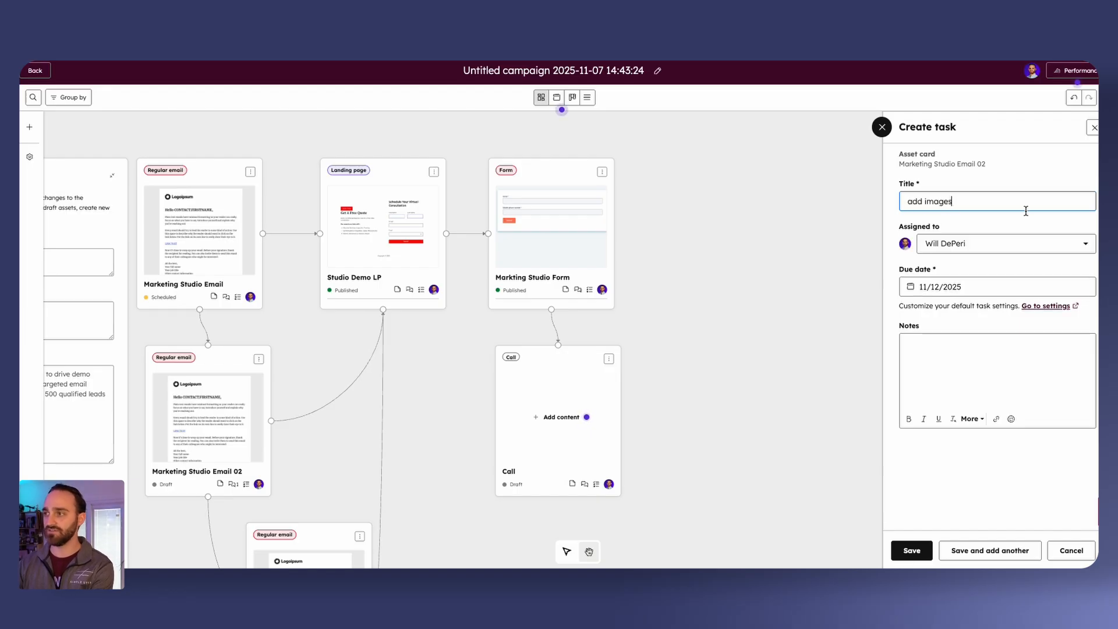
click(1025, 243)
text(mary)
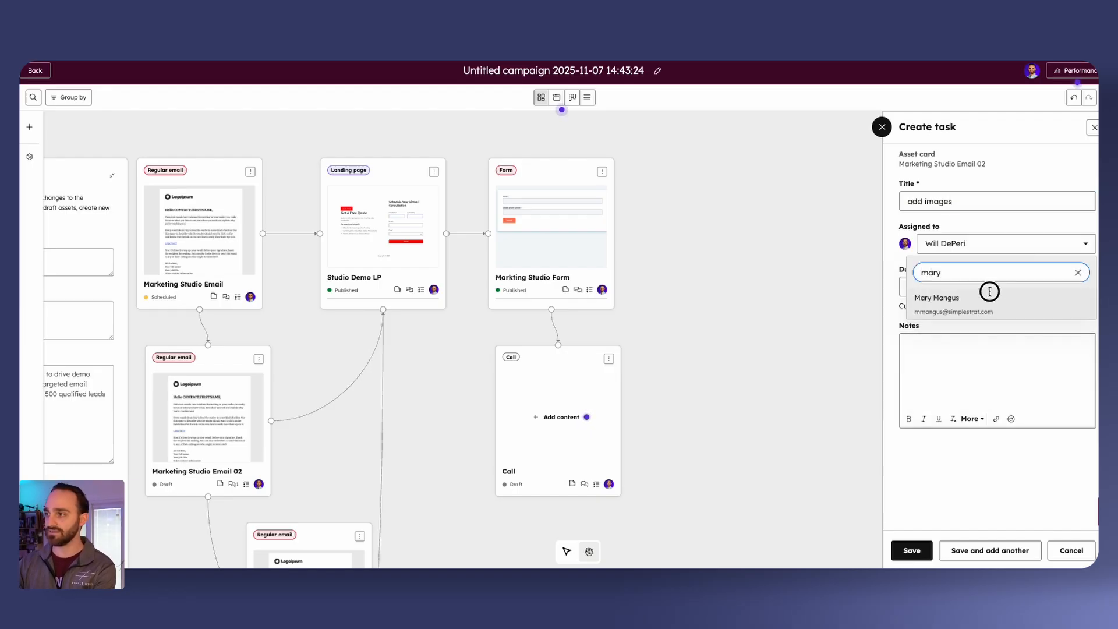
click(989, 291)
click(908, 551)
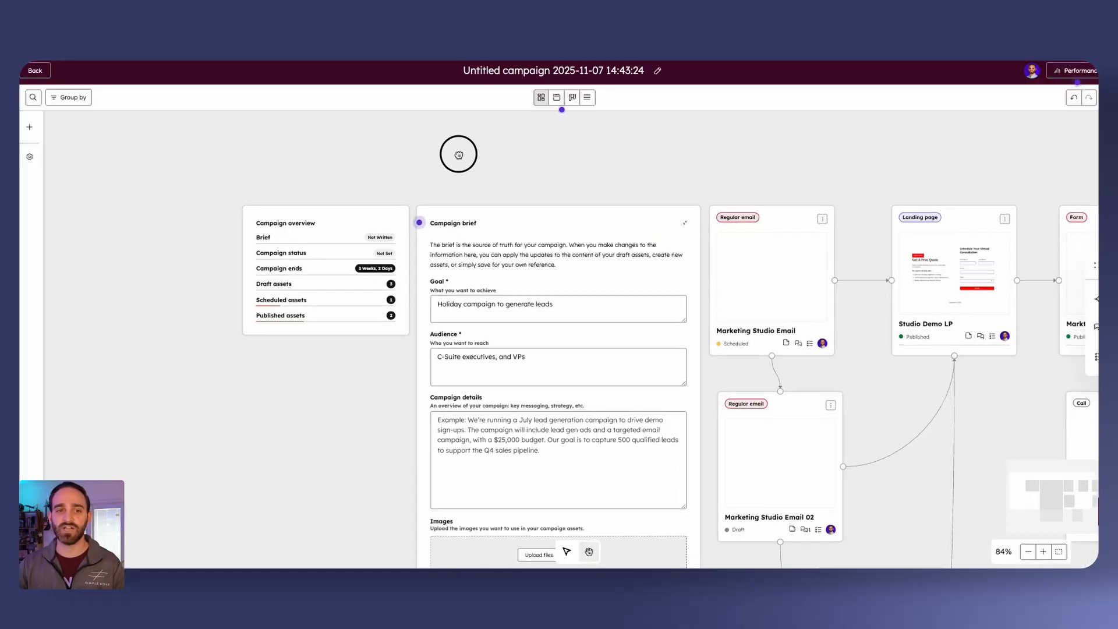
Step: Open the campaign's property settings from the campaign overview and rename the campaign as "Marketing Studio Demo"
drag(459, 155, 456, 151)
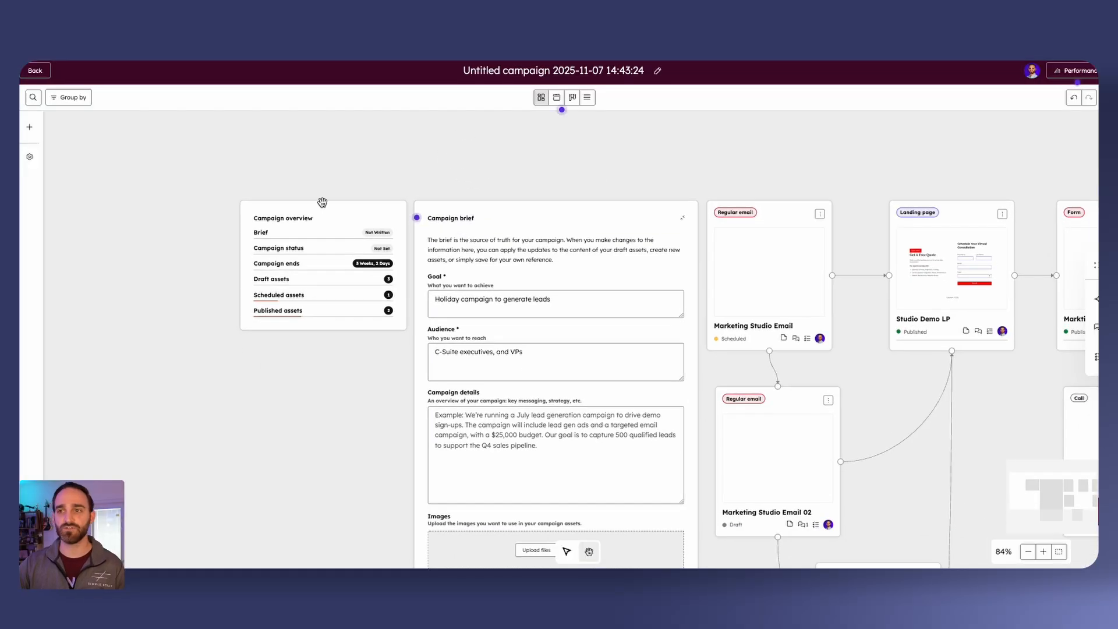
click(294, 251)
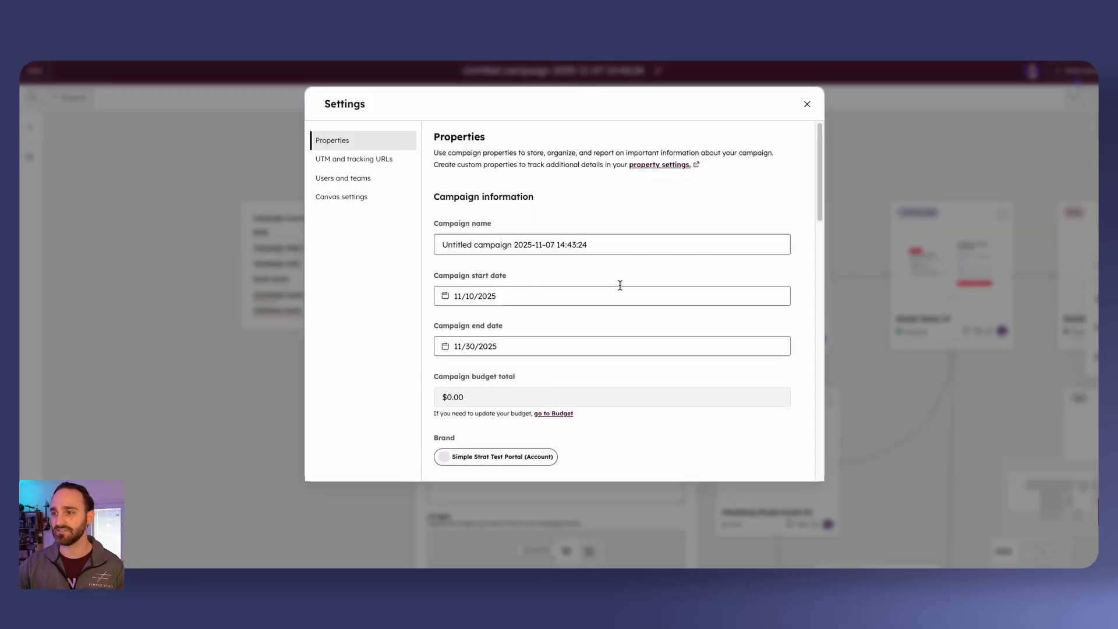
triple_click(596, 244)
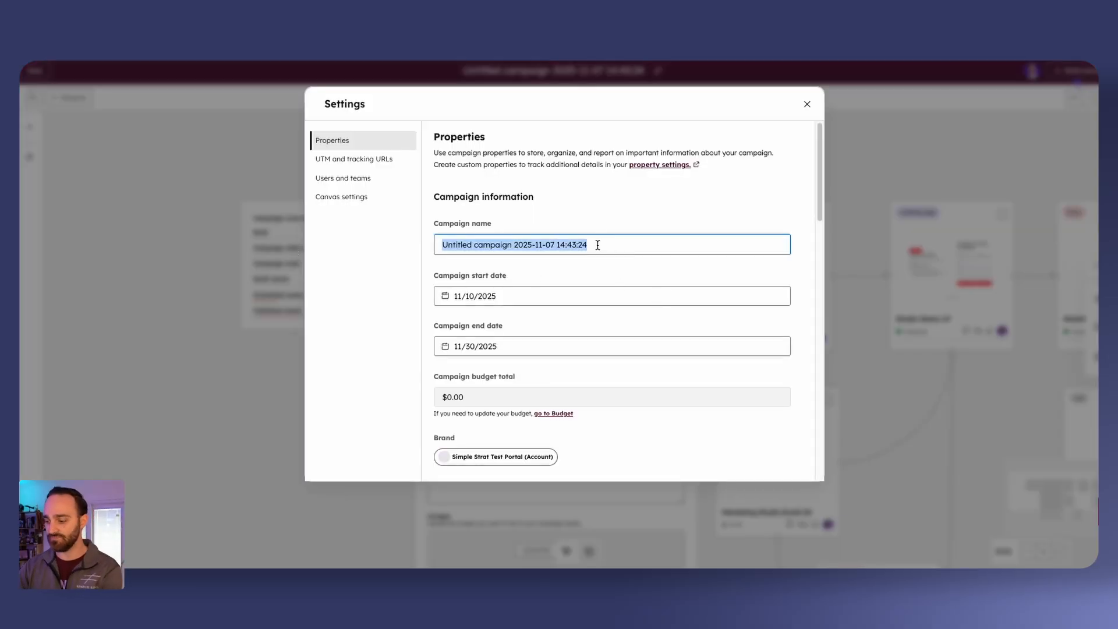
text(Marketing Stu)
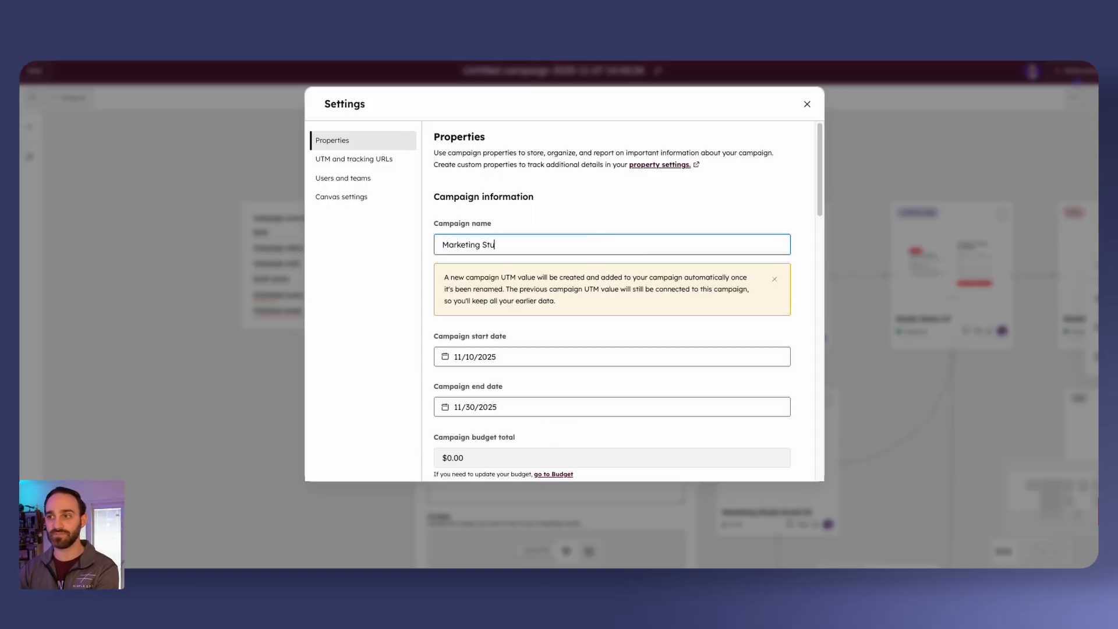
text(dio )
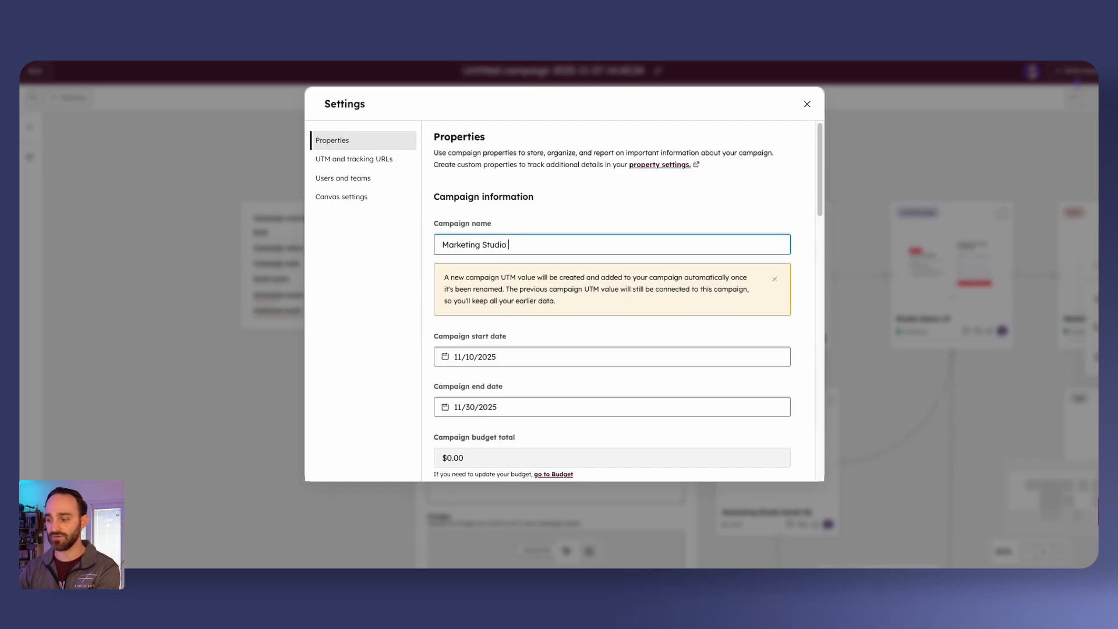
text(Demo)
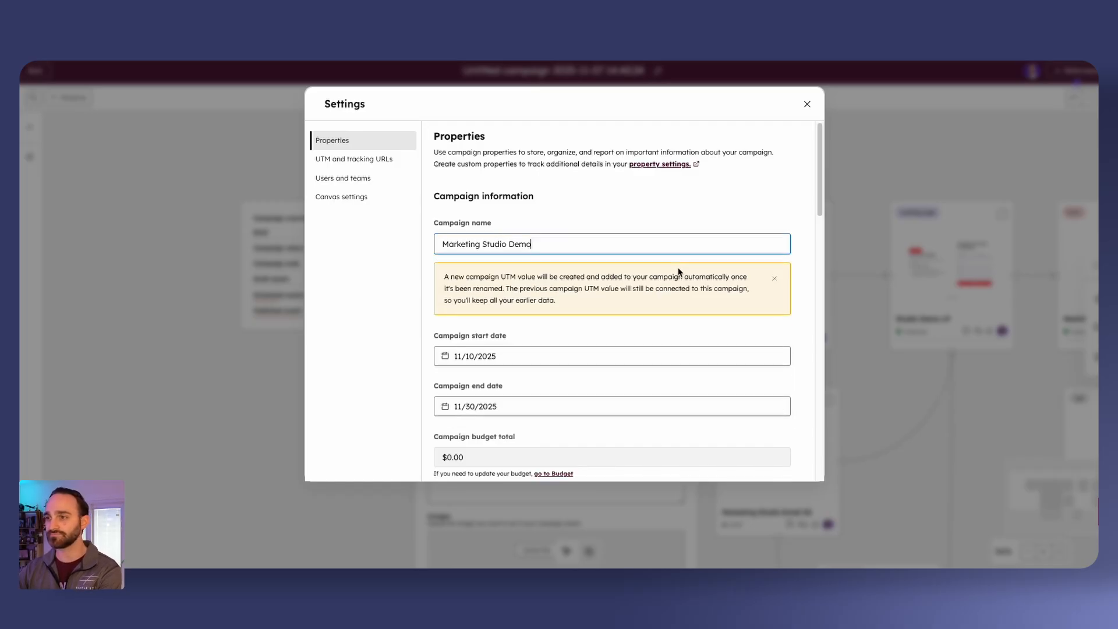
Step: Assign a team member as the campaign owner in the campaign properties
scroll(641, 268, down, 5)
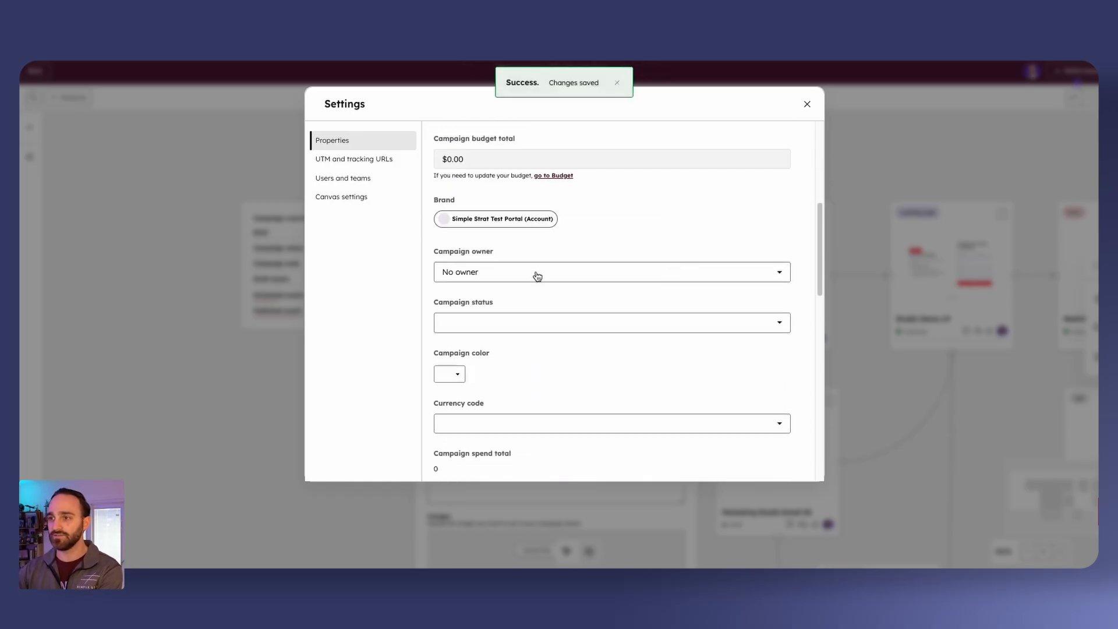
click(546, 271)
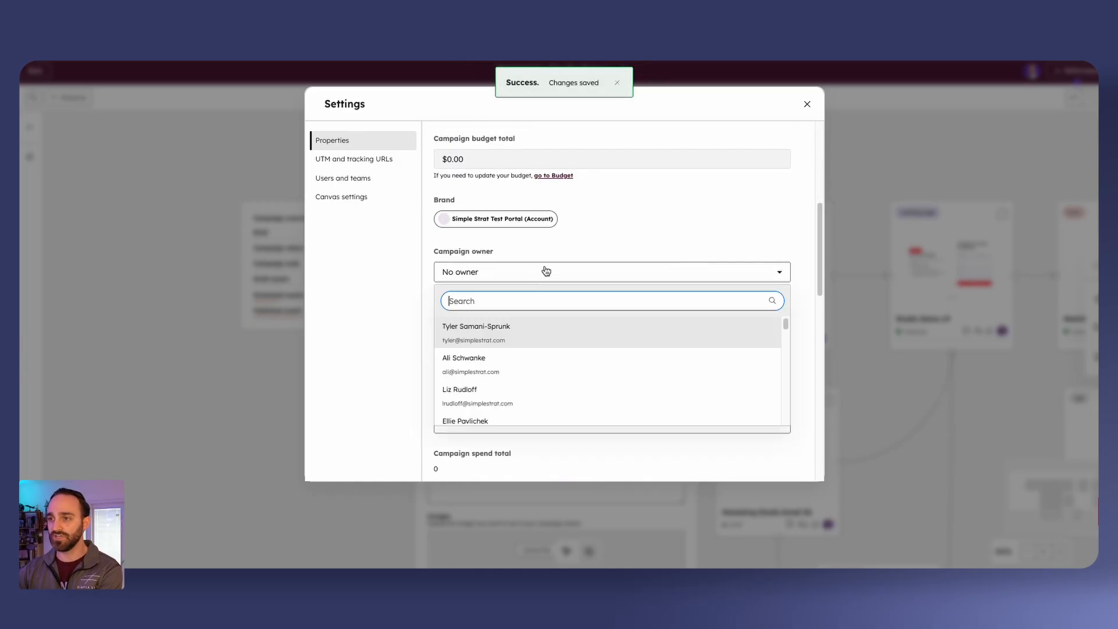
click(522, 337)
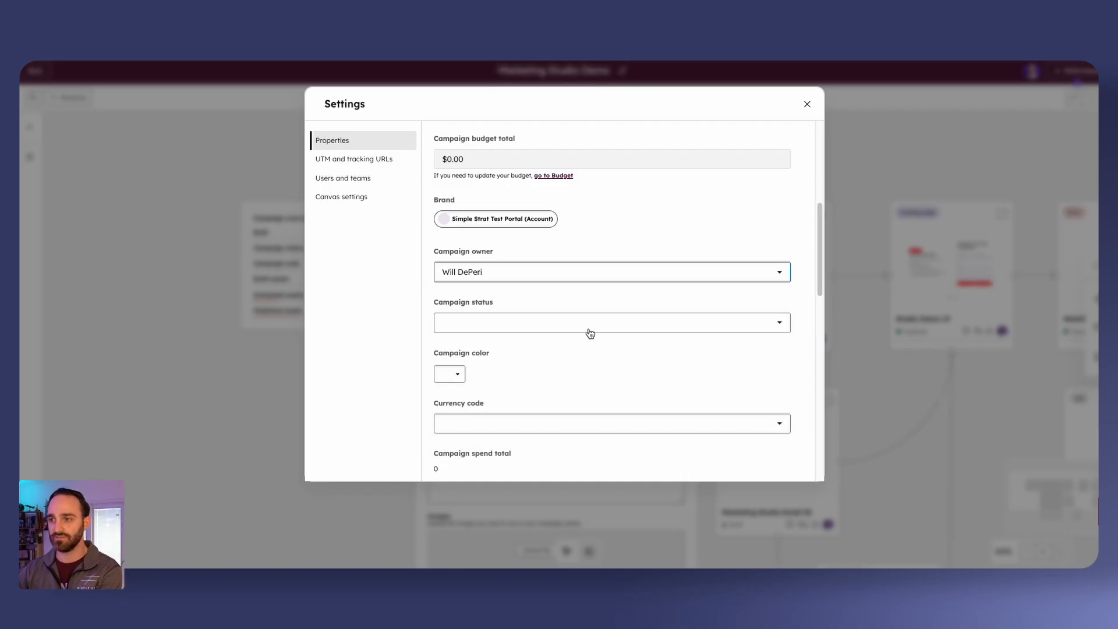
Step: Set the campaign color to purple and the campaign status to In progress
click(463, 374)
click(459, 406)
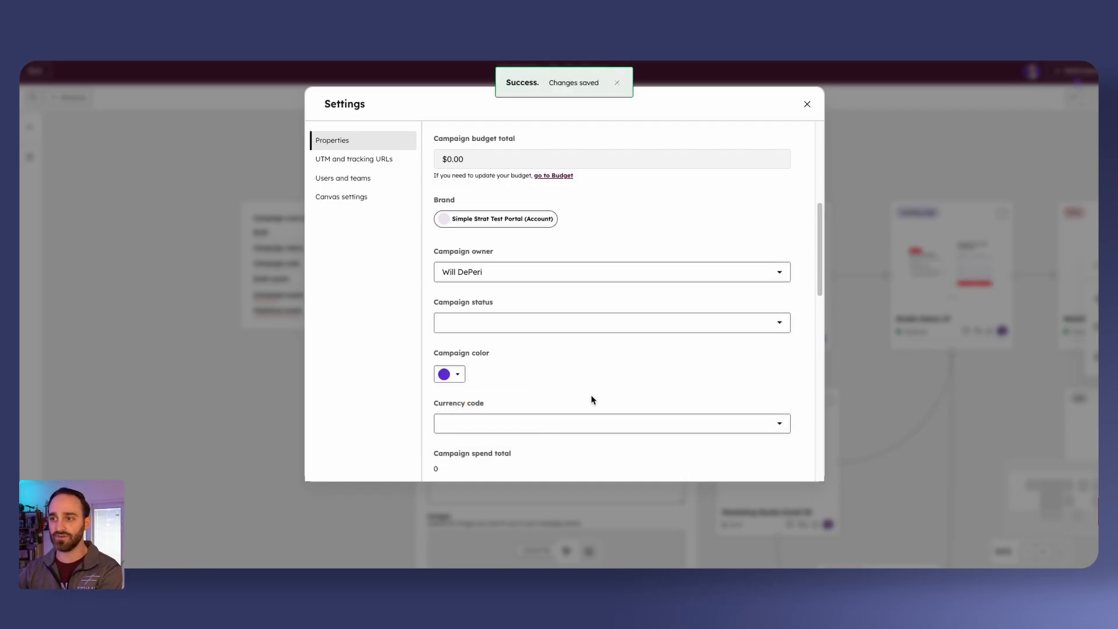
click(508, 324)
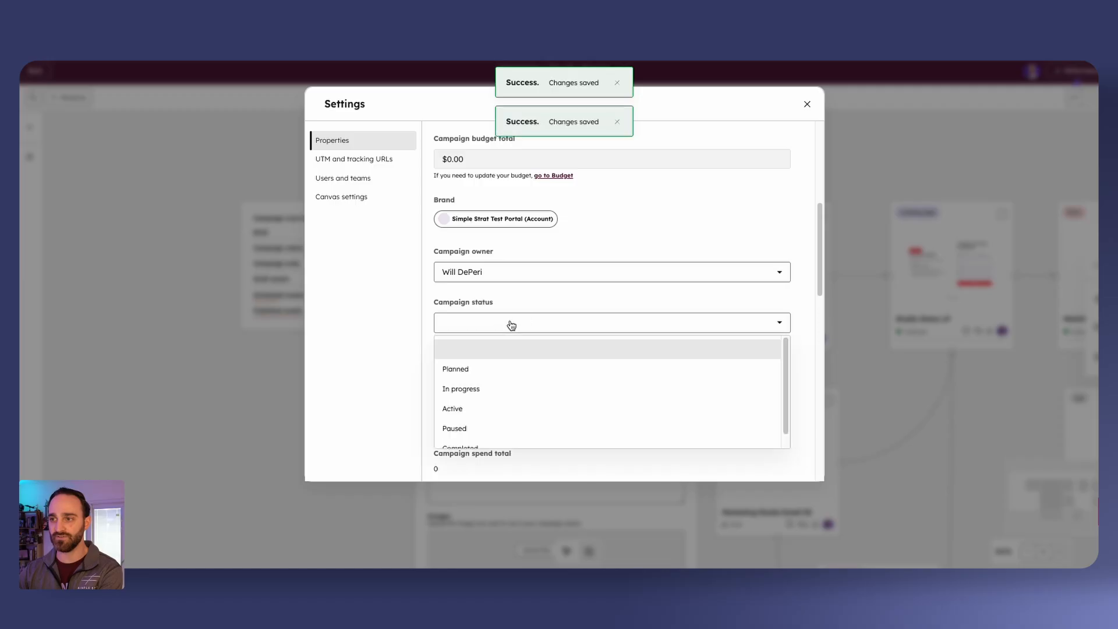
click(505, 394)
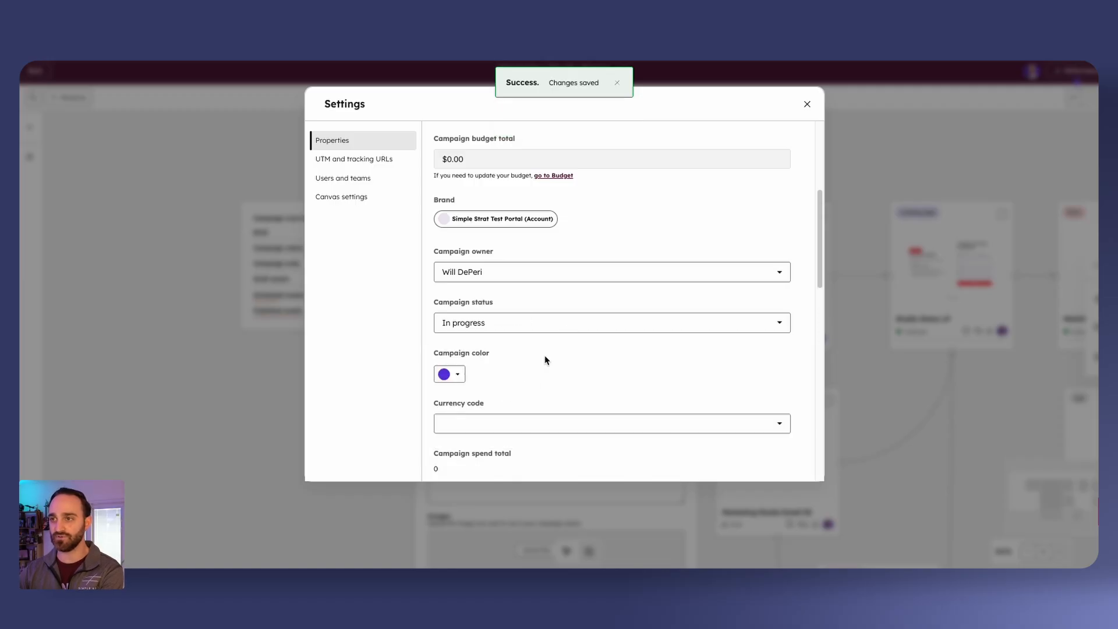
Step: Go to the campaign's budget and create a budget item named "Event Budget" with a unit price of $15,000
scroll(546, 360, up, 5)
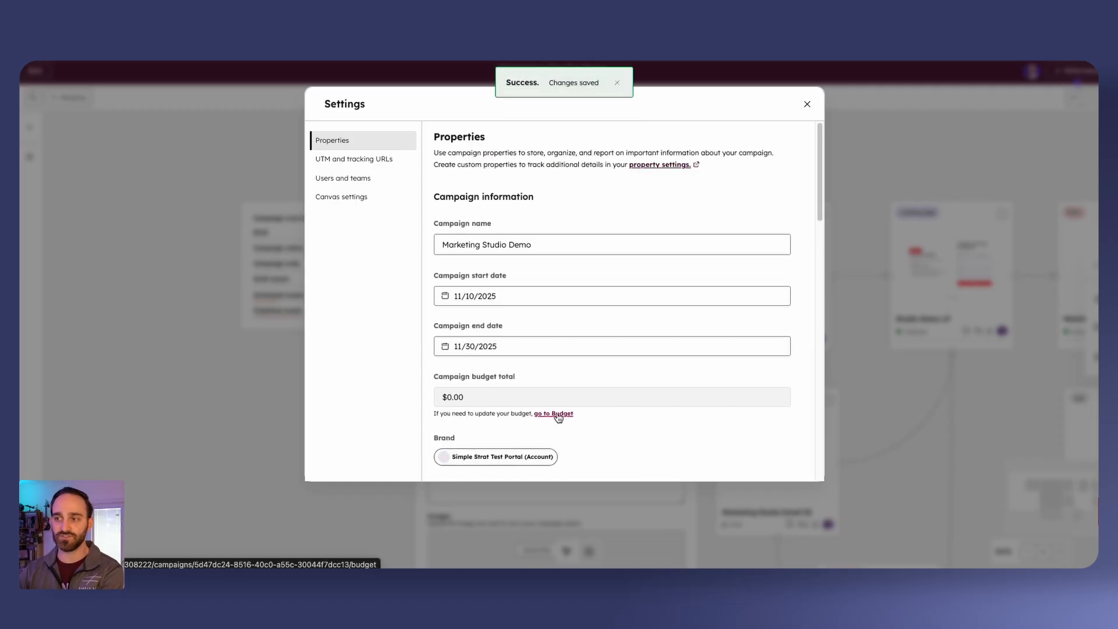
click(558, 416)
click(571, 363)
click(951, 153)
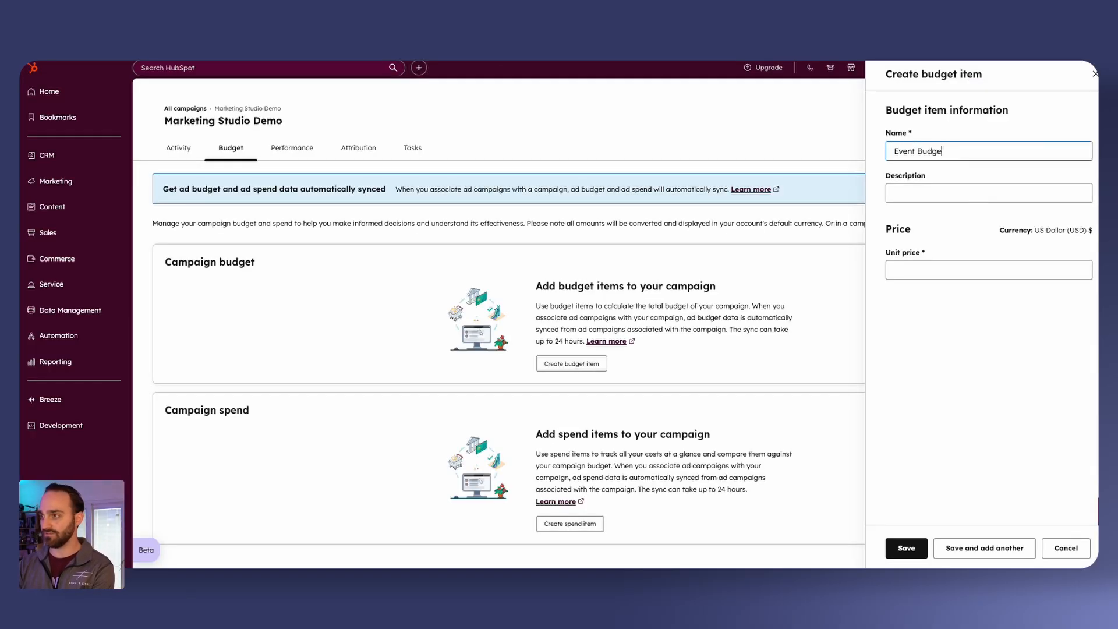
click(955, 270)
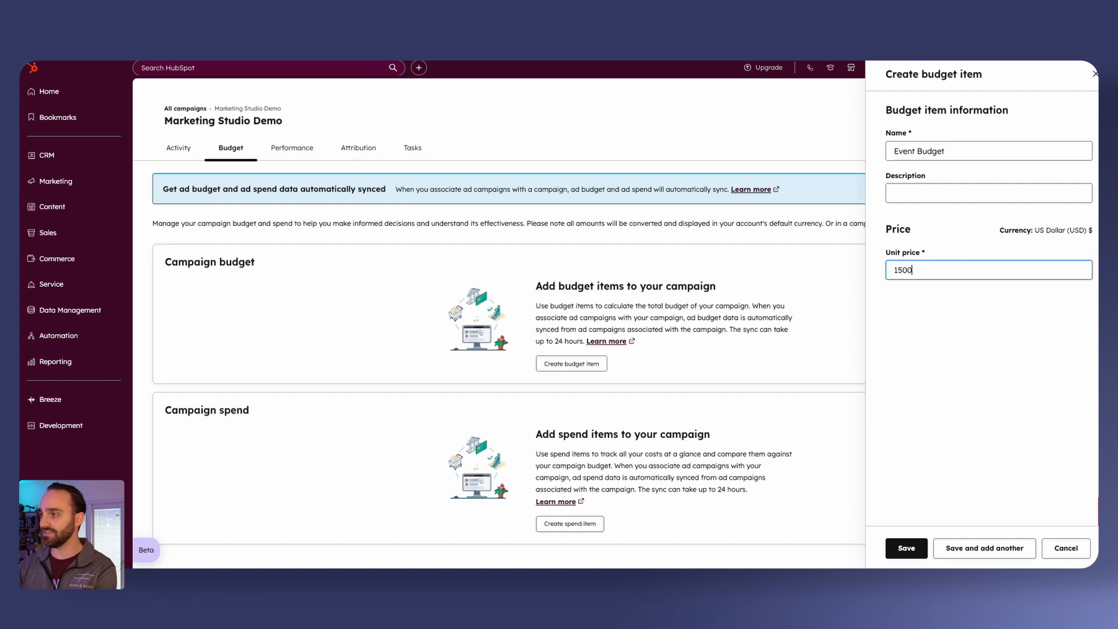
click(948, 367)
click(912, 271)
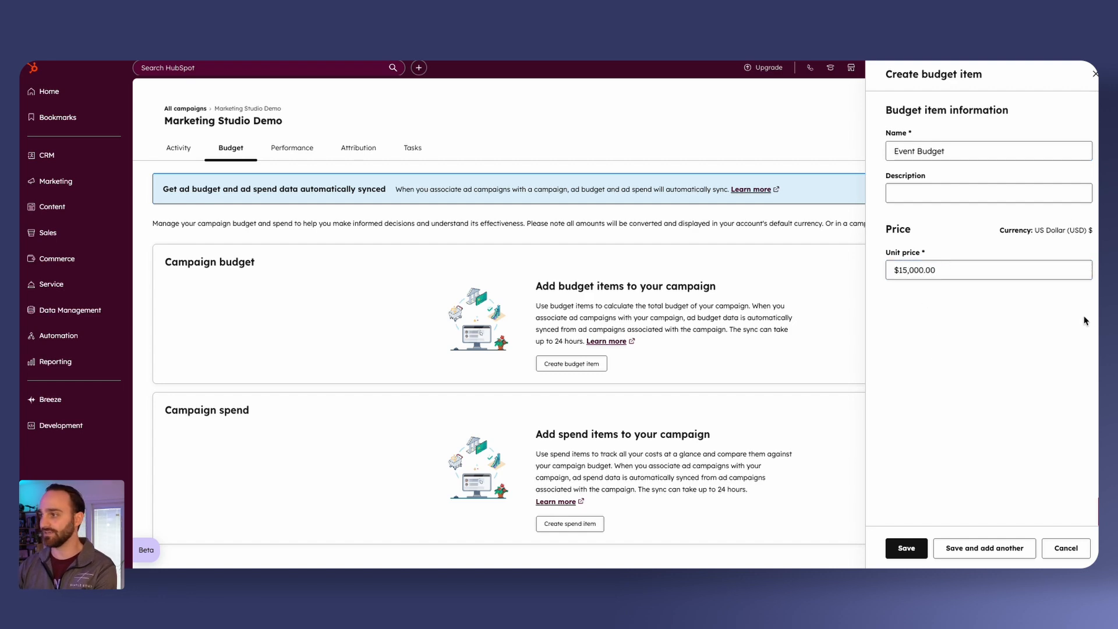
click(906, 547)
Step: Create a campaign spend item named "Booth" with a unit price of $5,000
scroll(792, 337, down, 1)
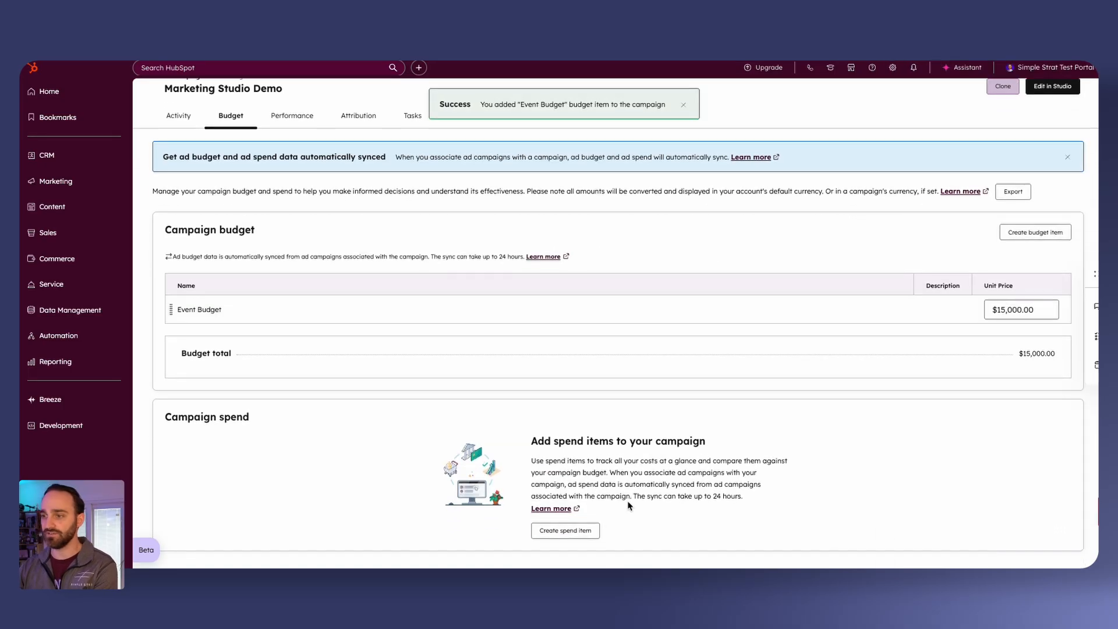
click(587, 539)
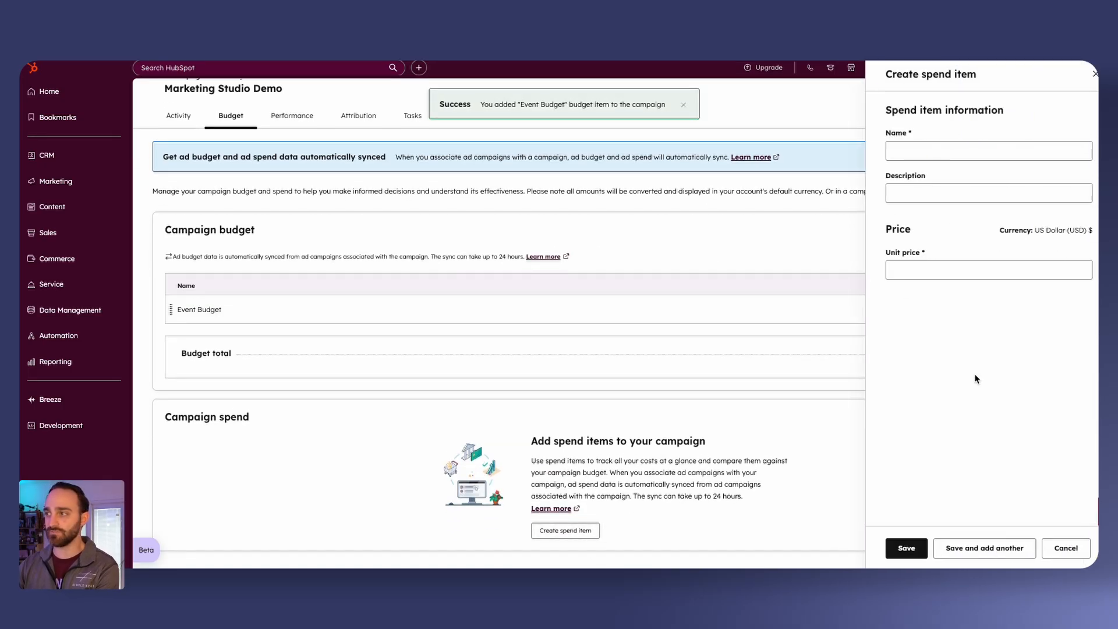
click(915, 158)
text(Noo)
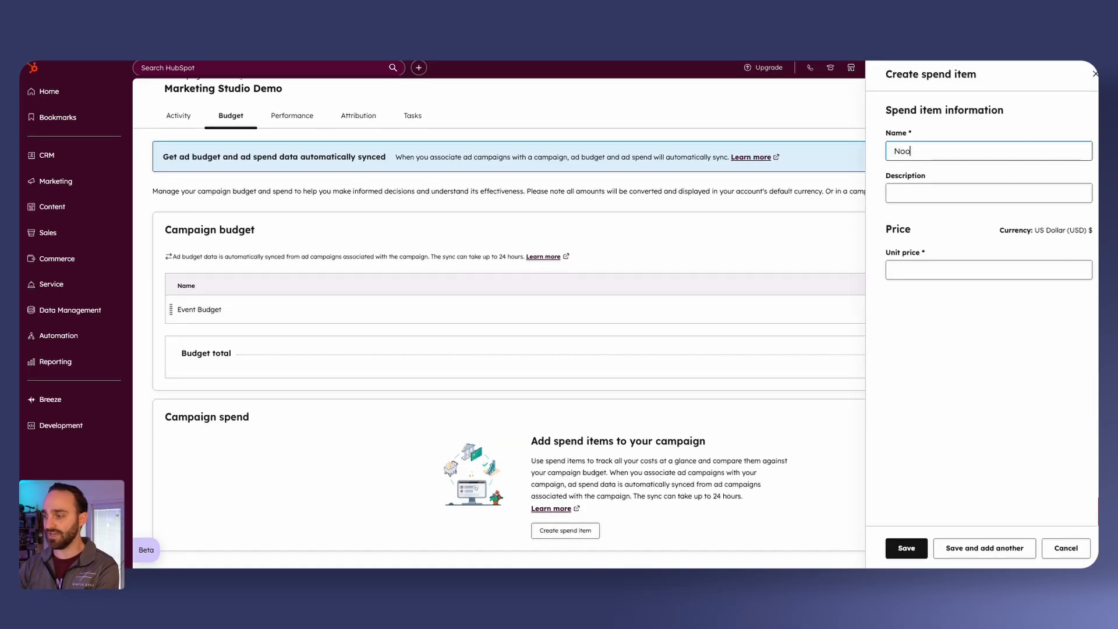
click(938, 273)
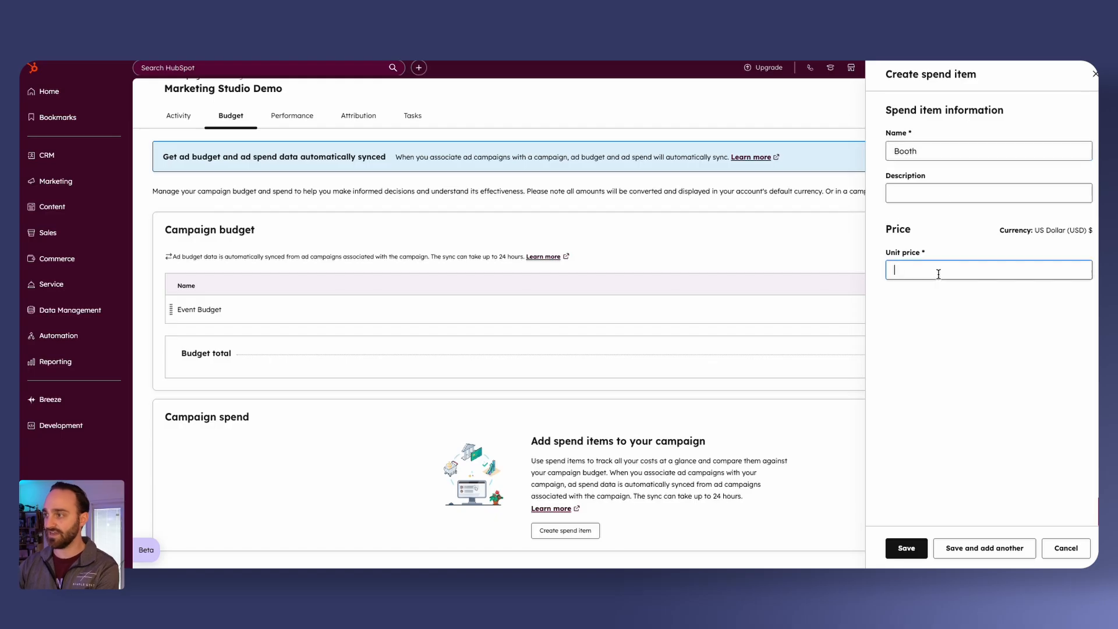
text(5000)
click(906, 548)
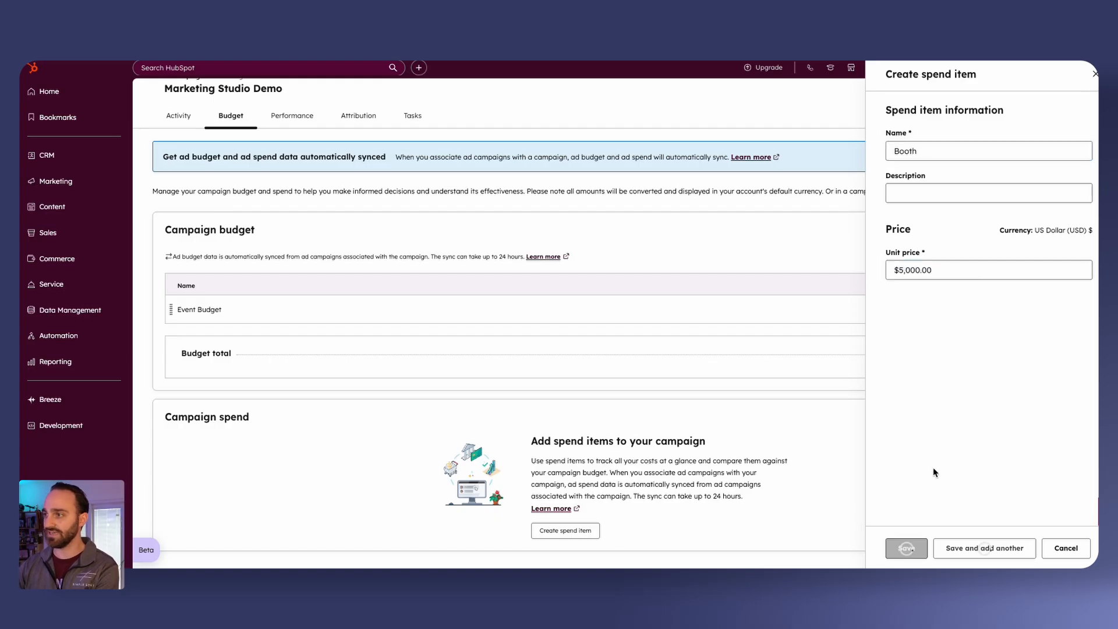
Step: Add a second campaign spend item named "Hotels" with a unit price of $3,000
scroll(1032, 517, down, 1)
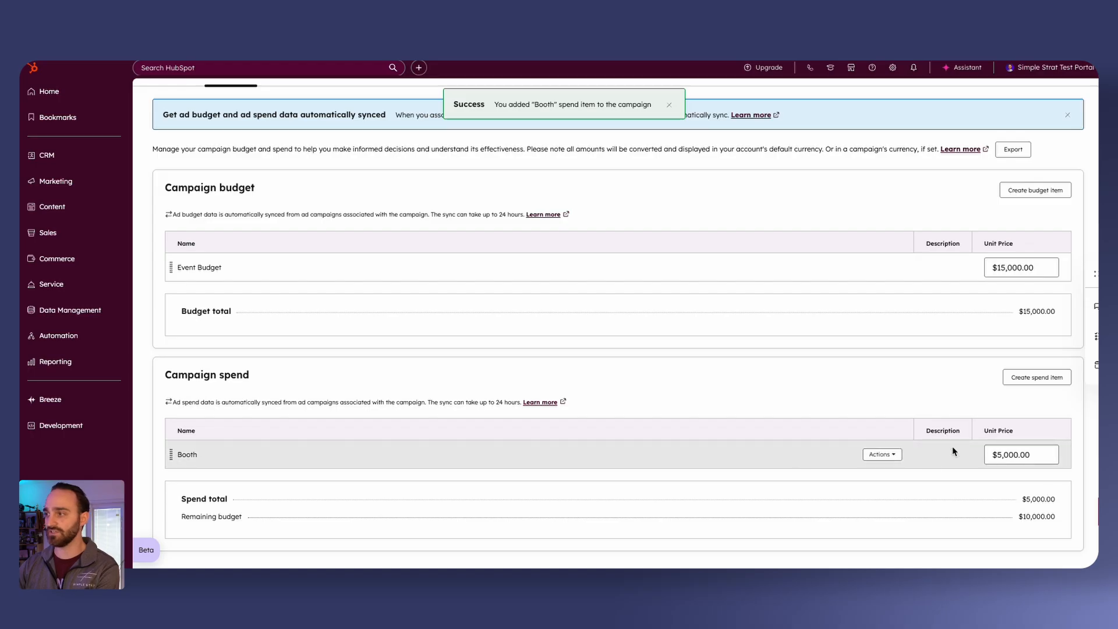
click(1022, 380)
click(929, 146)
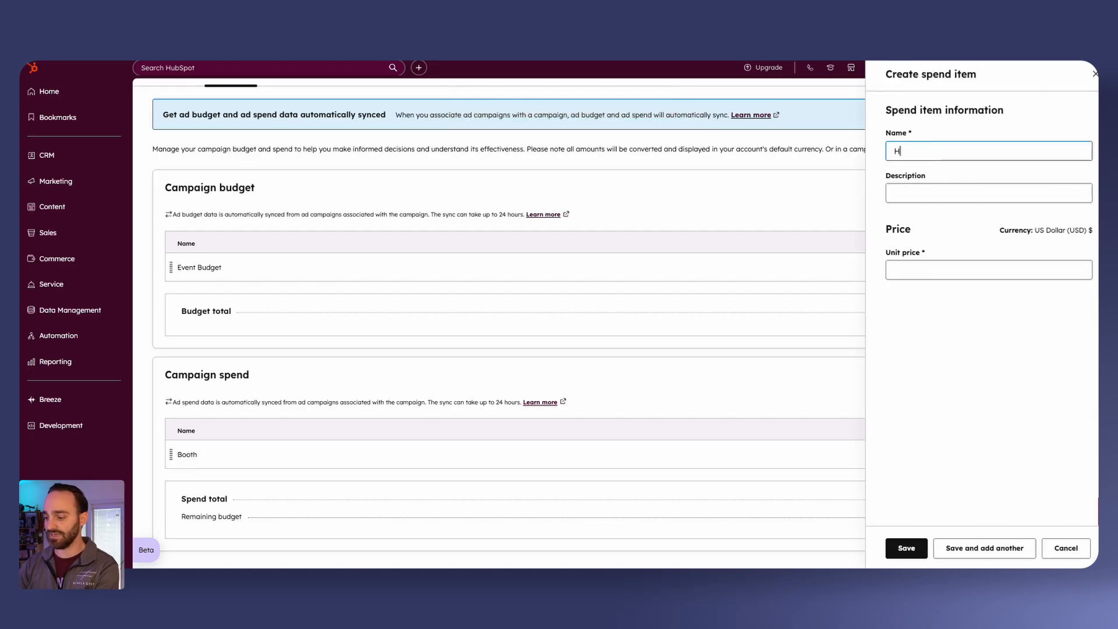
click(931, 264)
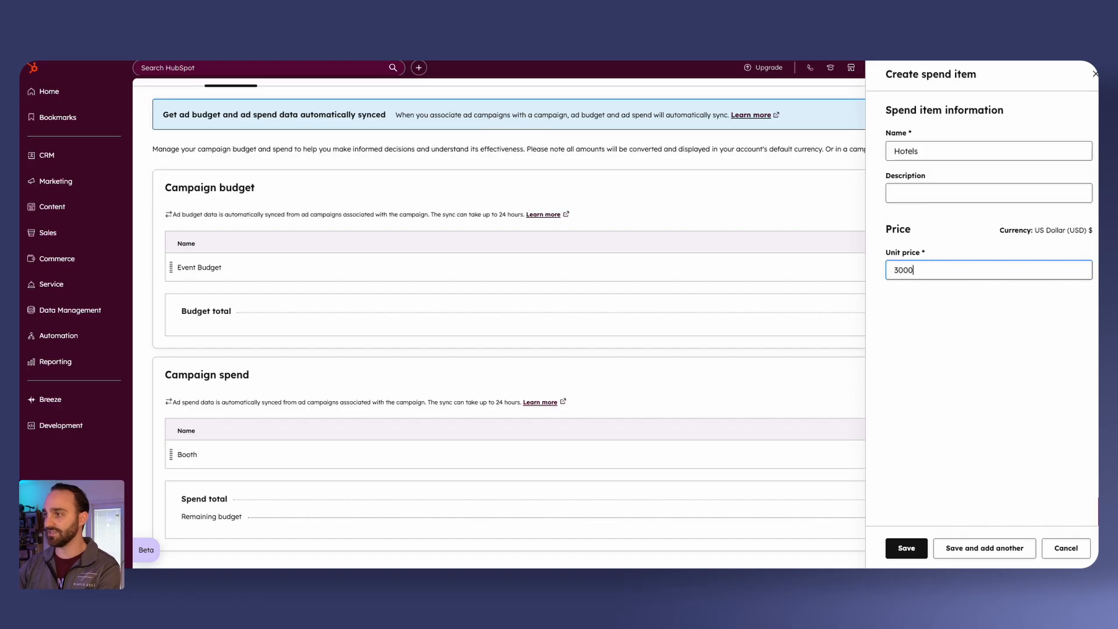
click(906, 548)
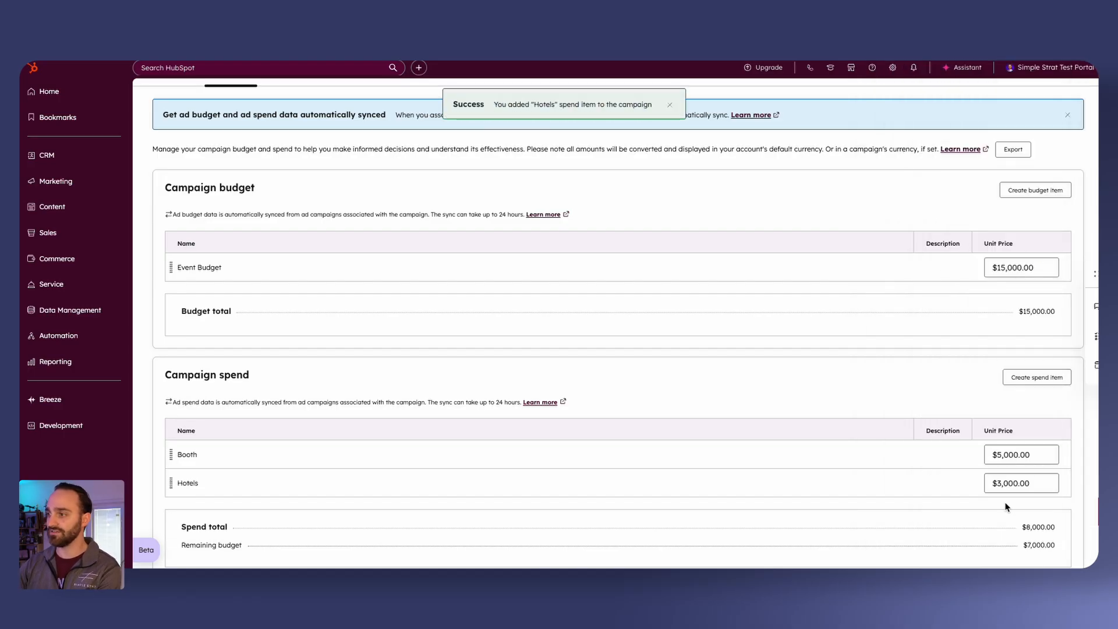
scroll(1007, 506, down, 1)
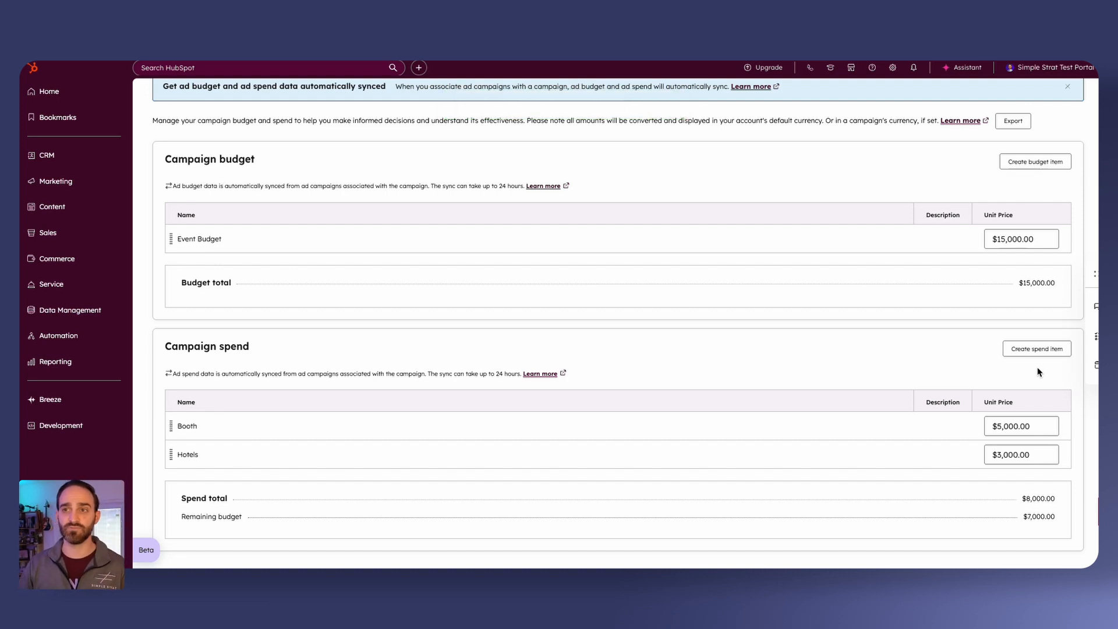
Step: Examine the campaign's attribution reports for contacts created, deals created and revenue
scroll(694, 449, up, 3)
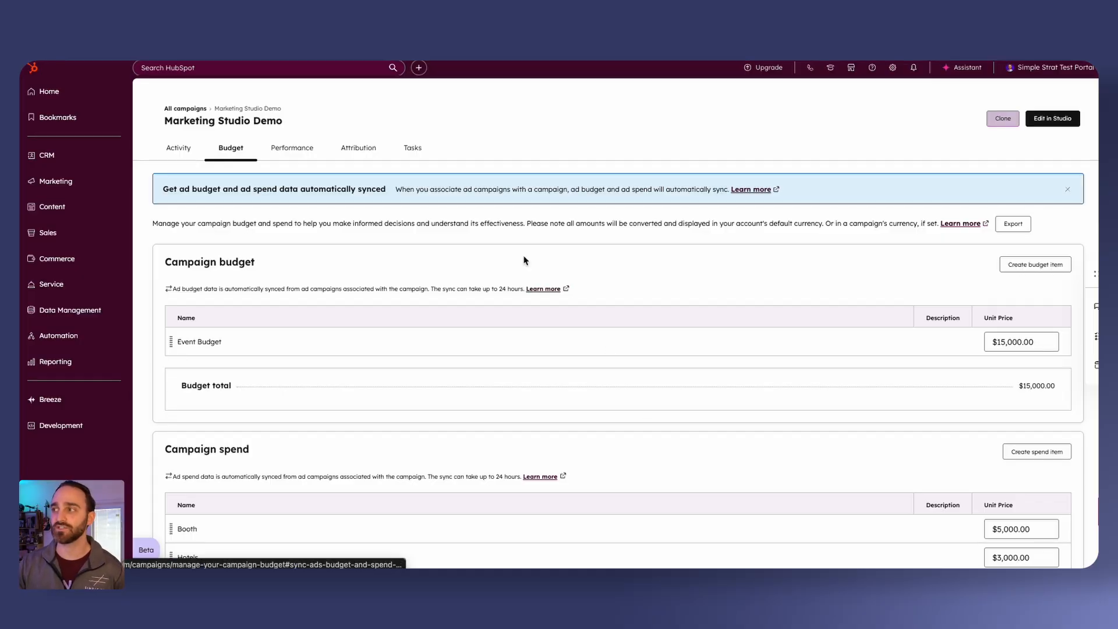
click(367, 153)
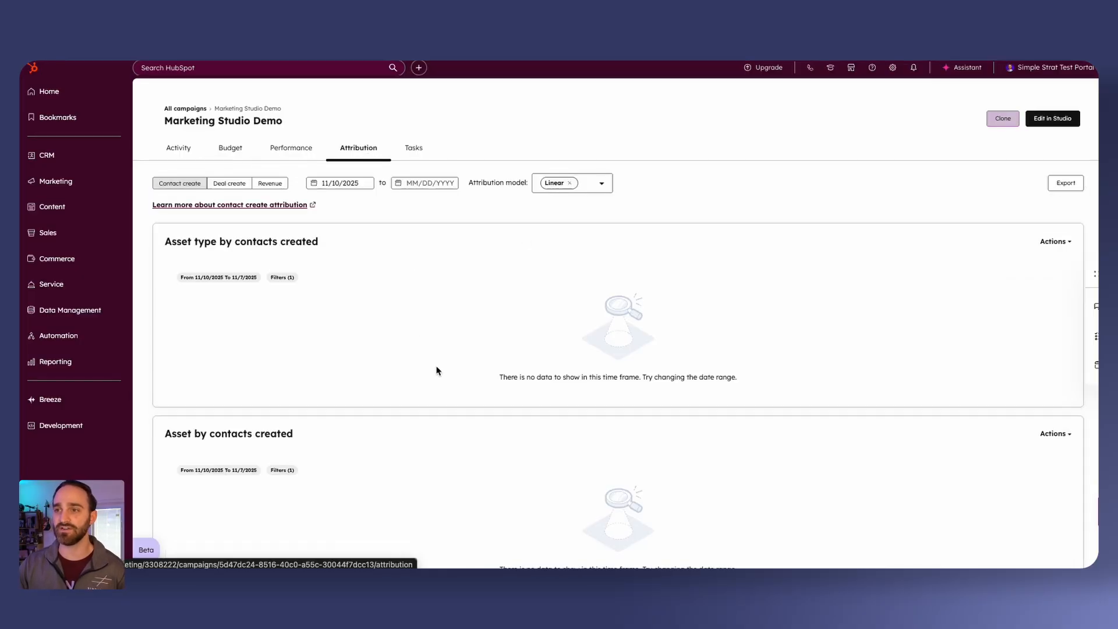
scroll(465, 354, down, 1)
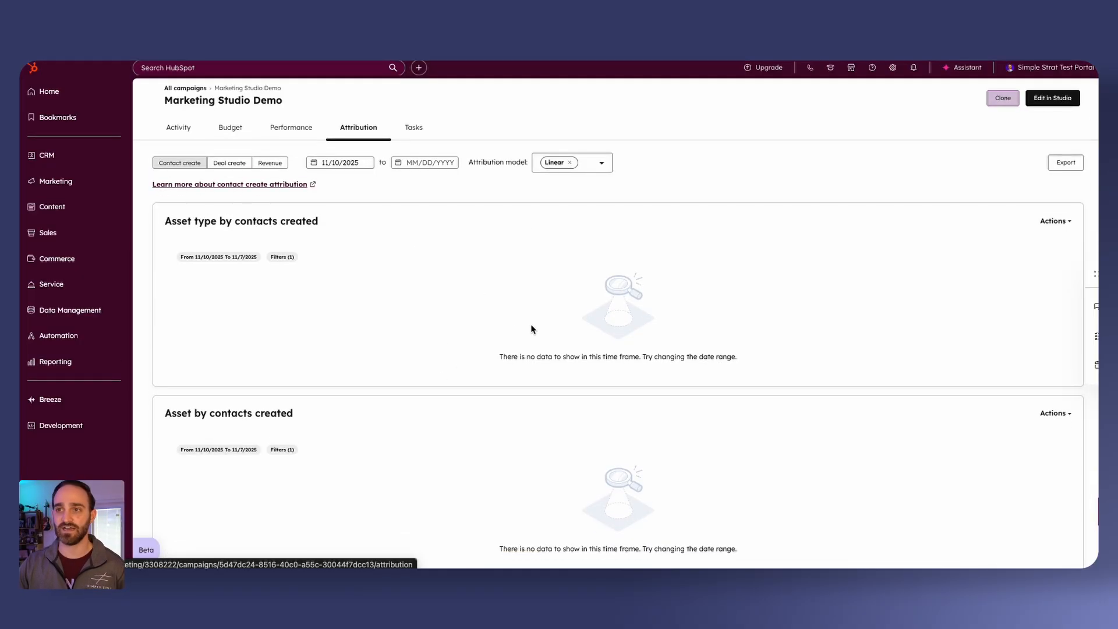
click(232, 163)
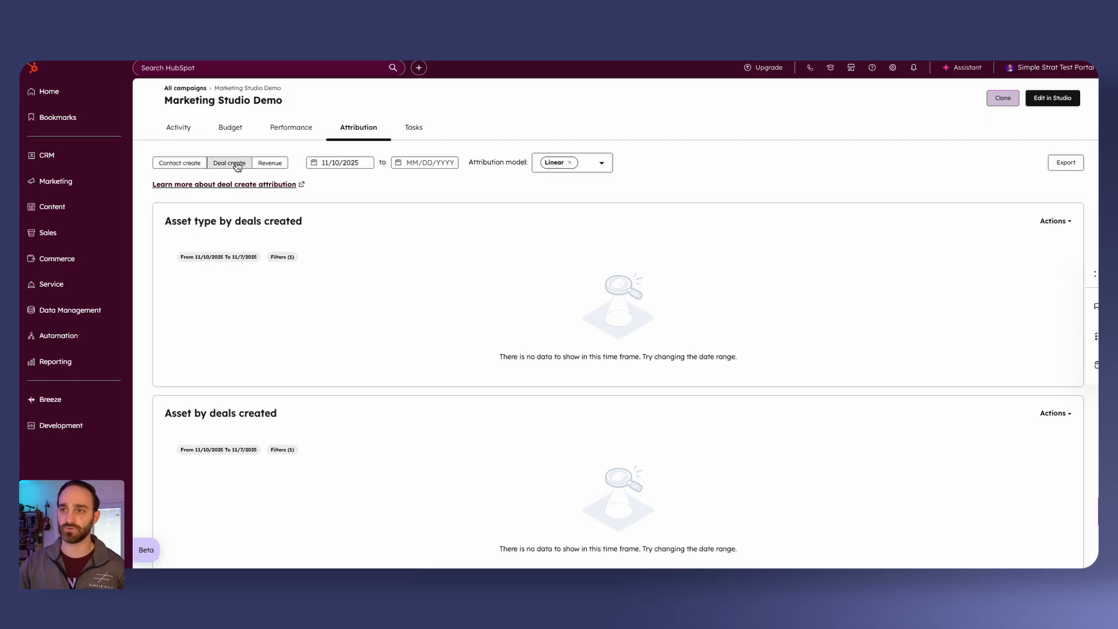
click(285, 166)
scroll(490, 419, down, 2)
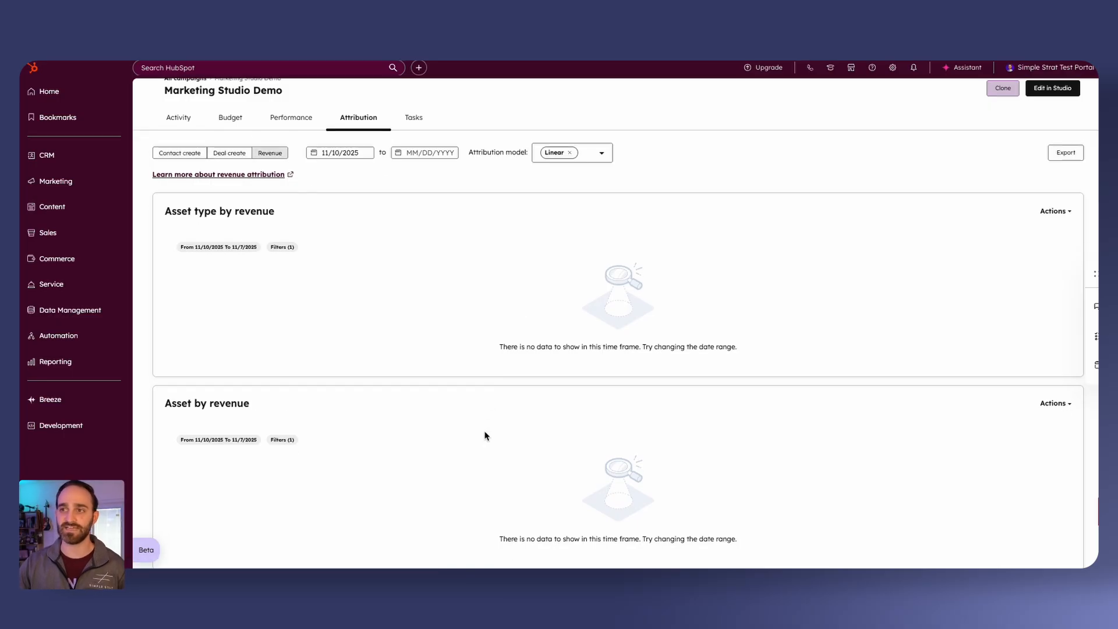